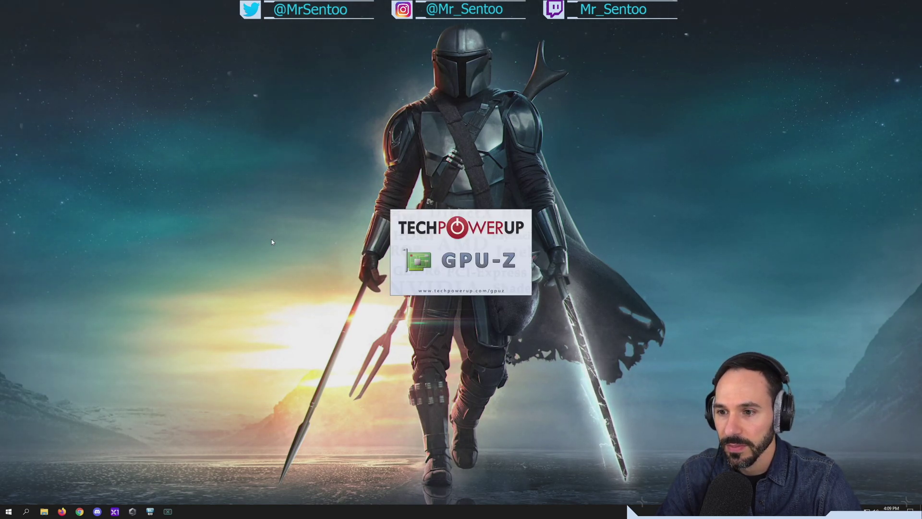
Move the GPU-Z window to the desktop's edge and show its live sensor readings in full.
{"action": "left_click_drag", "start_coordinate": [294, 62], "coordinate": [837, 12]}
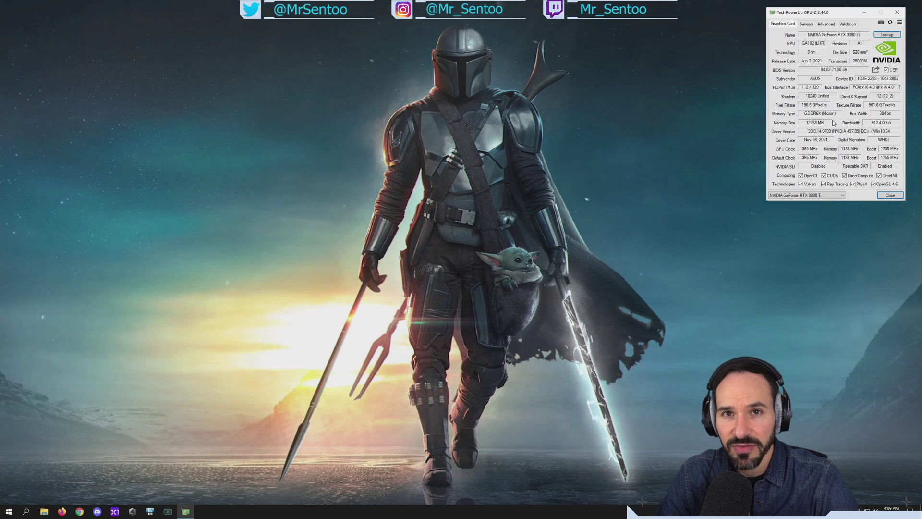
{"action": "key", "text": "ctrl+Tab"}
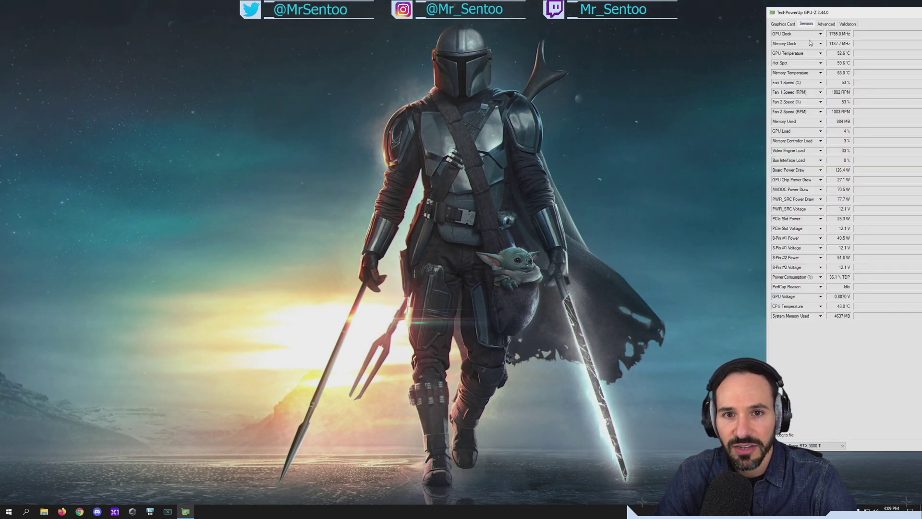
{"action": "left_click_drag", "start_coordinate": [855, 12], "coordinate": [771, 11]}
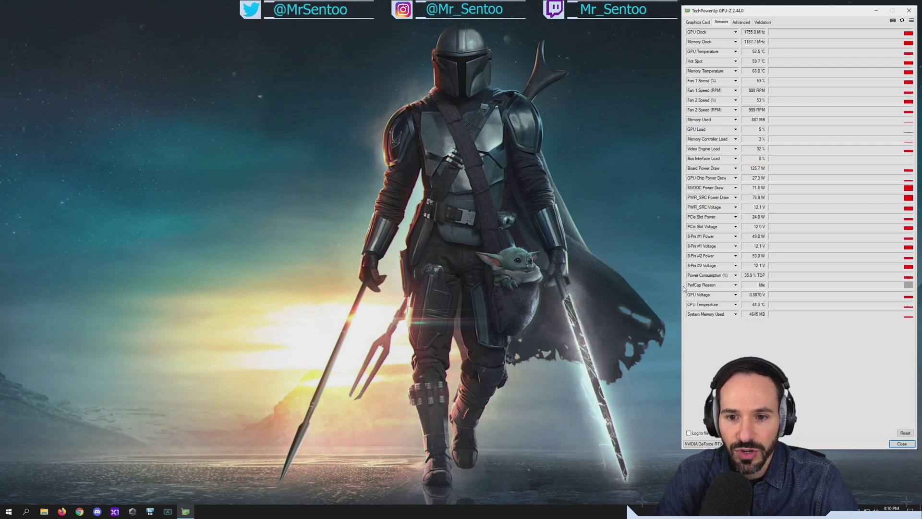
{"action": "mouse_move", "coordinate": [709, 287]}
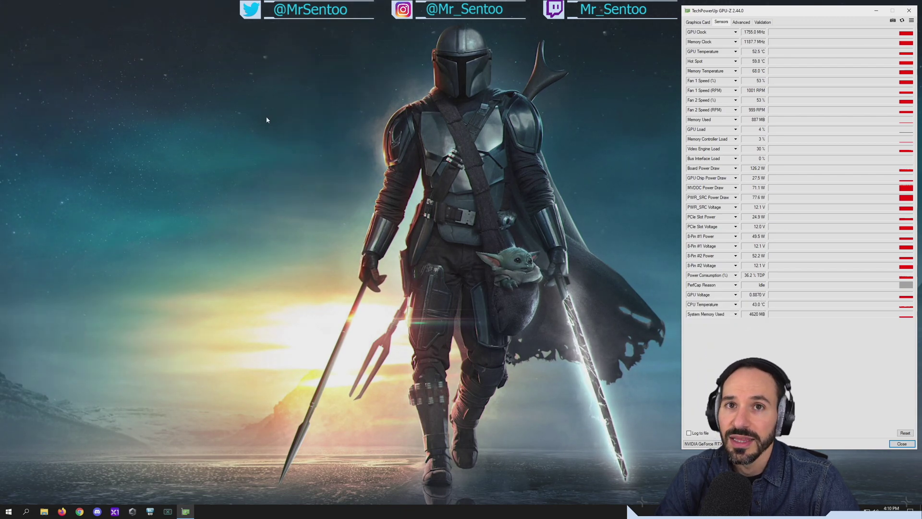
Bring up EVGA Precision X1 alongside the Superposition Benchmark window and minimize Precision X1 again.
{"action": "left_click", "coordinate": [114, 511]}
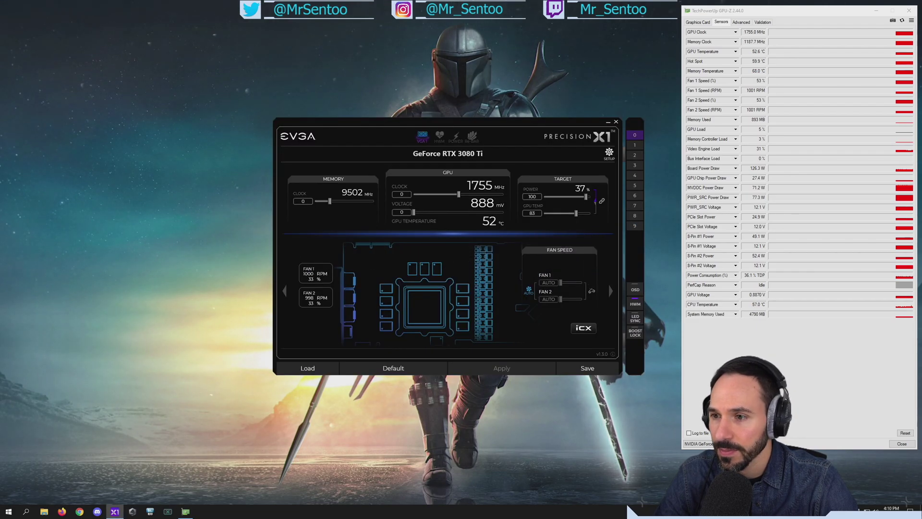
{"action": "left_click_drag", "start_coordinate": [517, 123], "coordinate": [547, 21]}
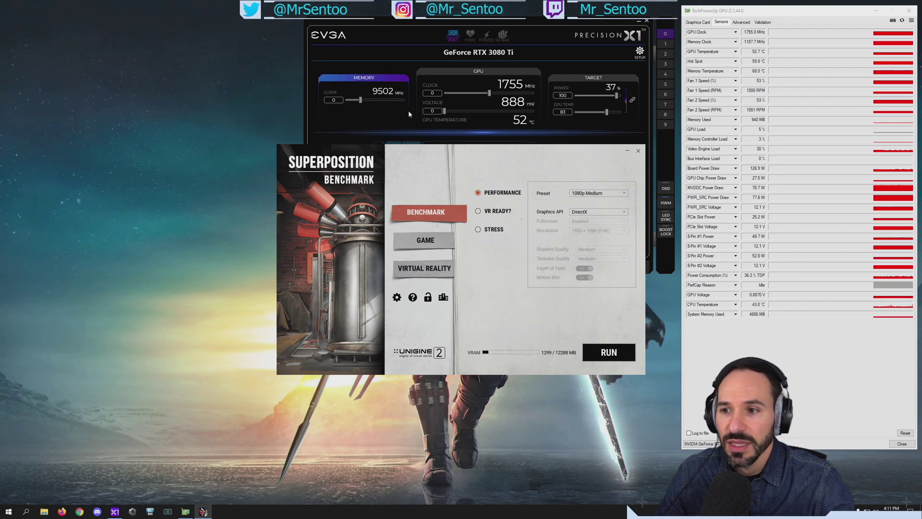
{"action": "left_click_drag", "start_coordinate": [436, 146], "coordinate": [172, 18]}
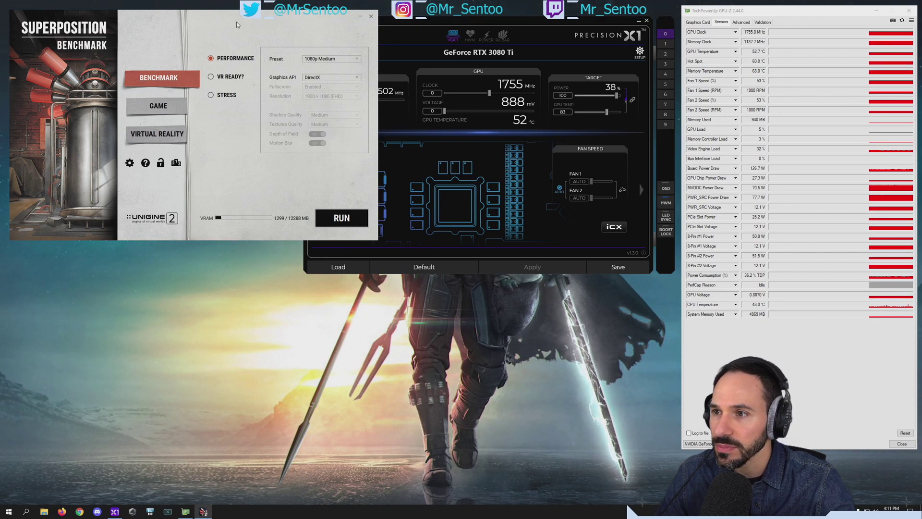
{"action": "left_click_drag", "start_coordinate": [268, 31], "coordinate": [343, 39]}
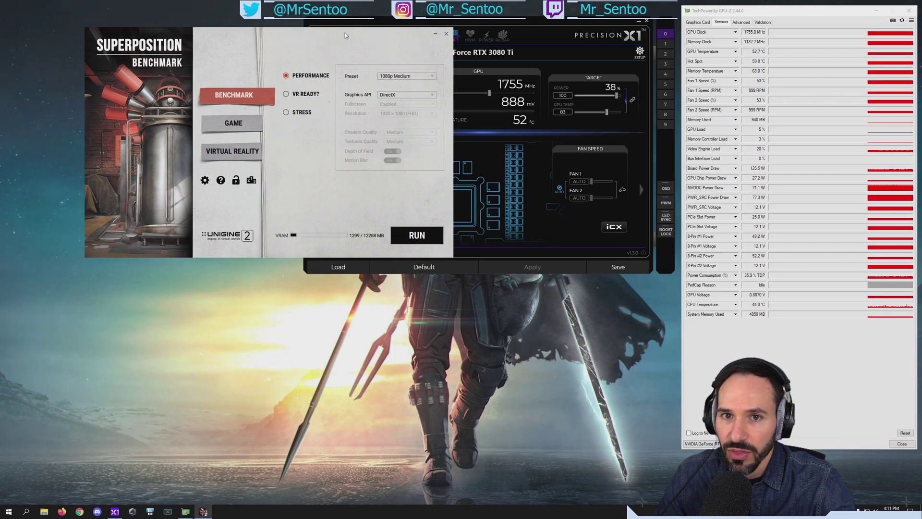
{"action": "left_click", "coordinate": [639, 24]}
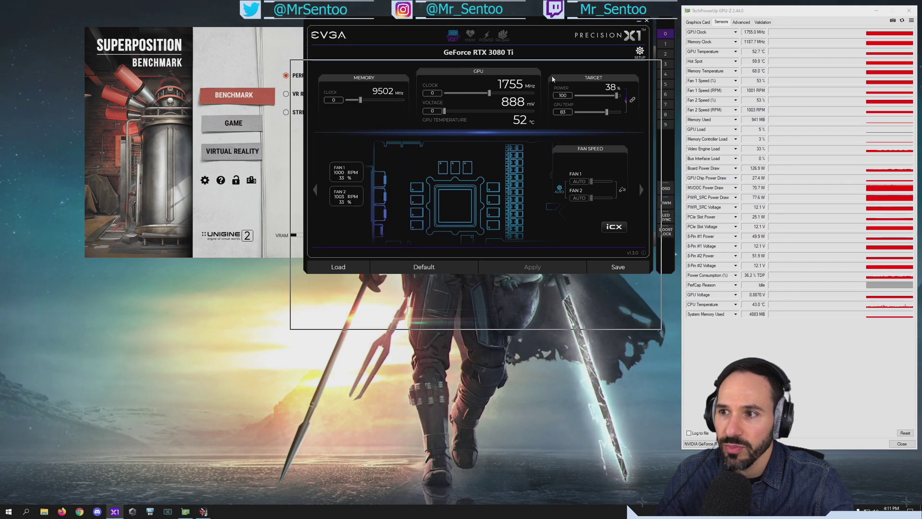
{"action": "left_click", "coordinate": [639, 21]}
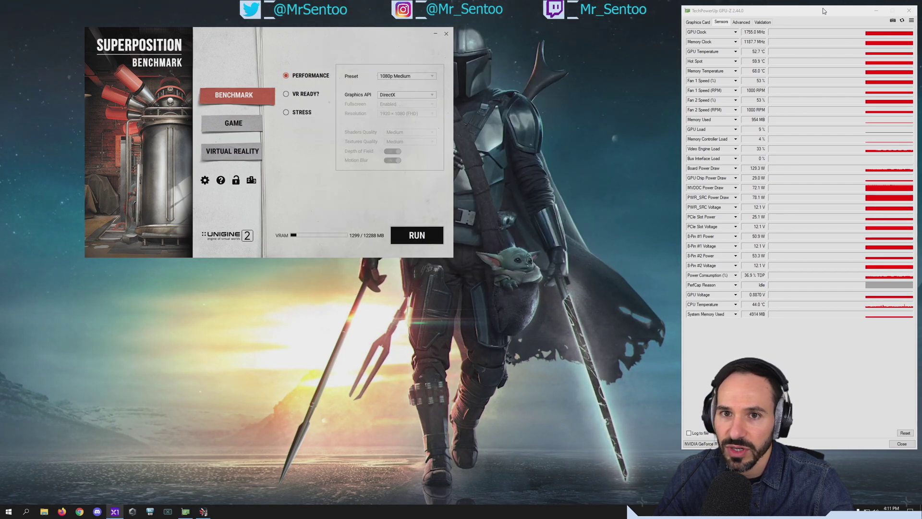
Run the Superposition performance benchmark with the 8K Optimized preset.
{"action": "left_click_drag", "start_coordinate": [290, 63], "coordinate": [419, 171]}
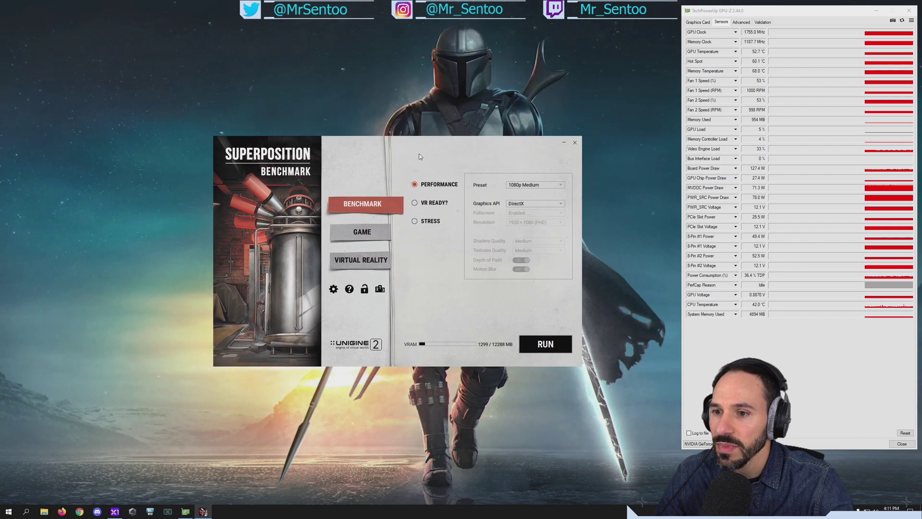
{"action": "left_click", "coordinate": [535, 189]}
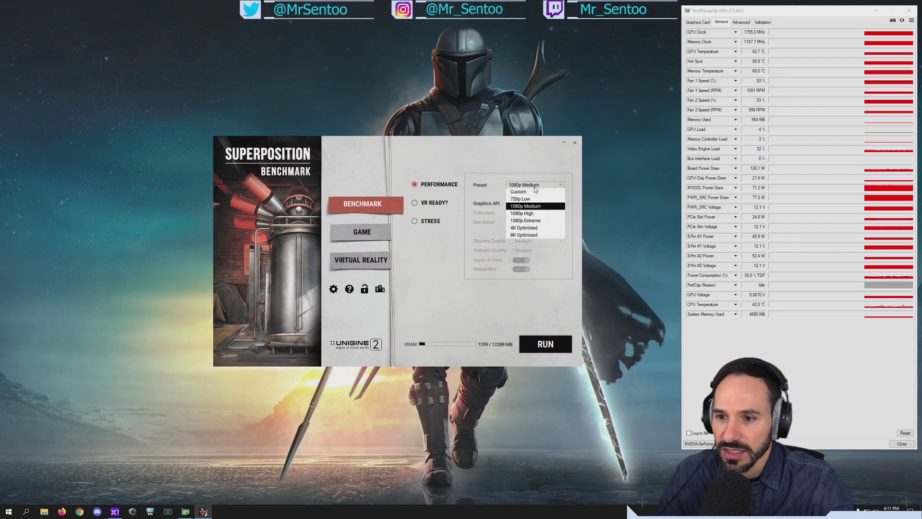
{"action": "left_click", "coordinate": [529, 234]}
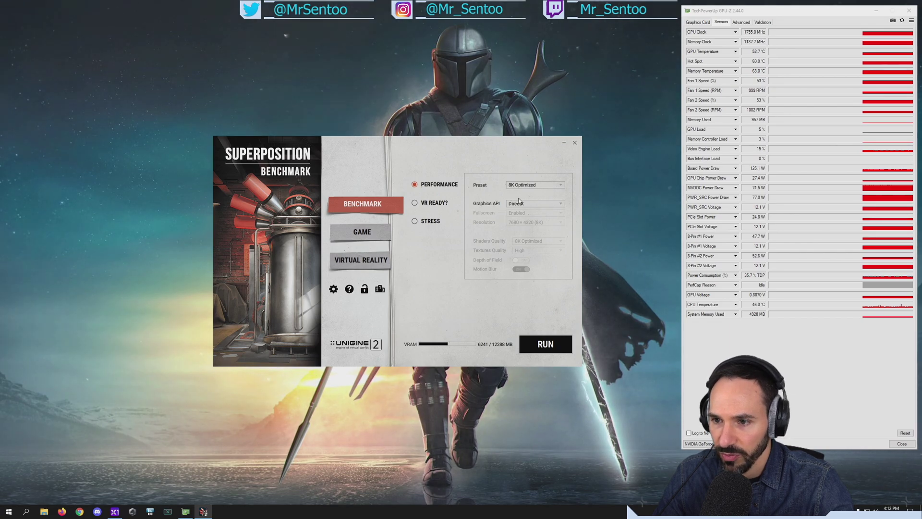
{"action": "left_click", "coordinate": [543, 342]}
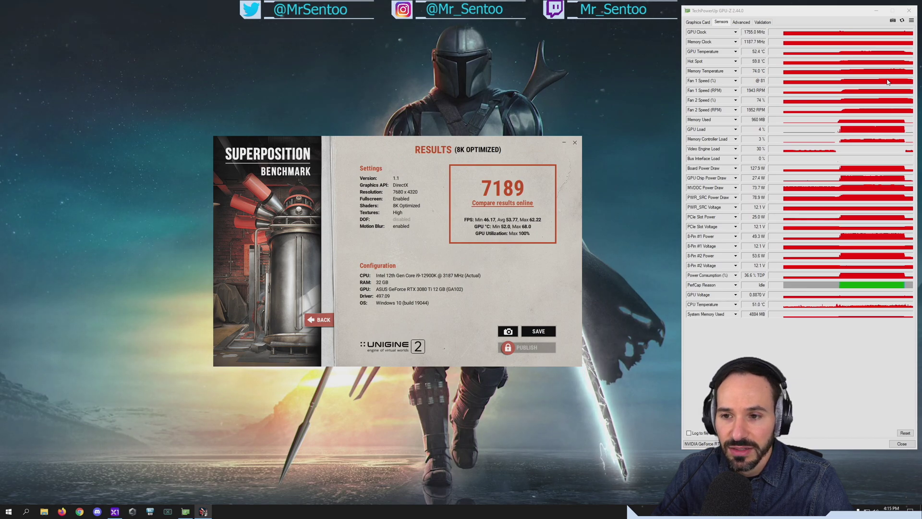
{"action": "mouse_move", "coordinate": [582, 110]}
{"action": "left_mouse_down"}
{"action": "mouse_move", "coordinate": [604, 112]}
{"action": "mouse_move", "coordinate": [585, 117]}
{"action": "left_mouse_up"}
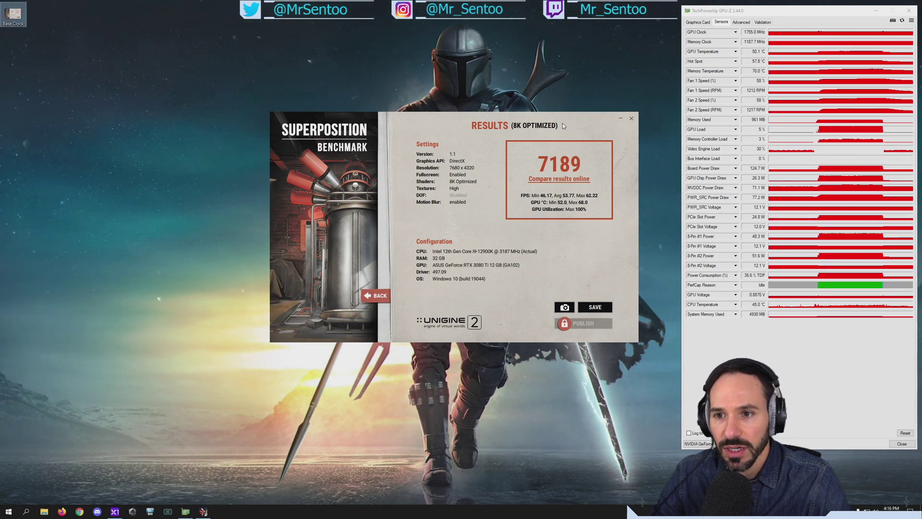
{"action": "left_click_drag", "start_coordinate": [571, 120], "coordinate": [566, 128]}
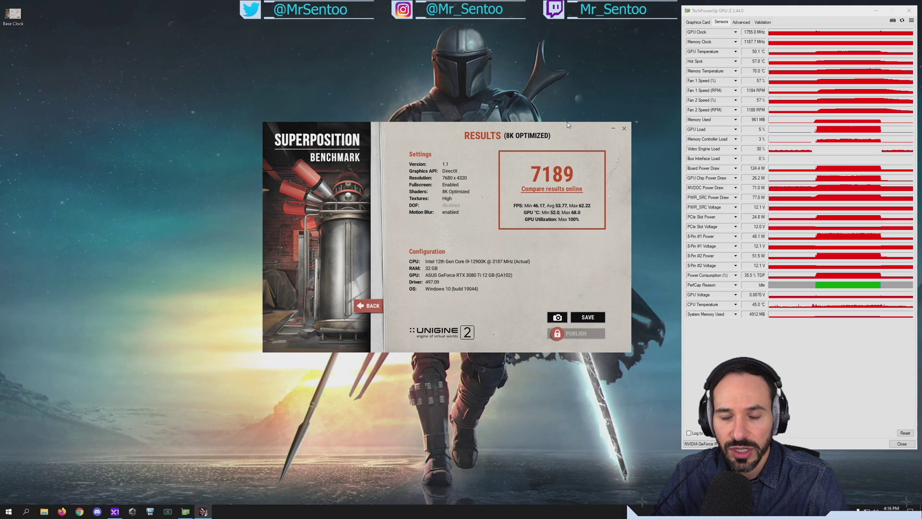
{"action": "left_click_drag", "start_coordinate": [567, 124], "coordinate": [568, 160]}
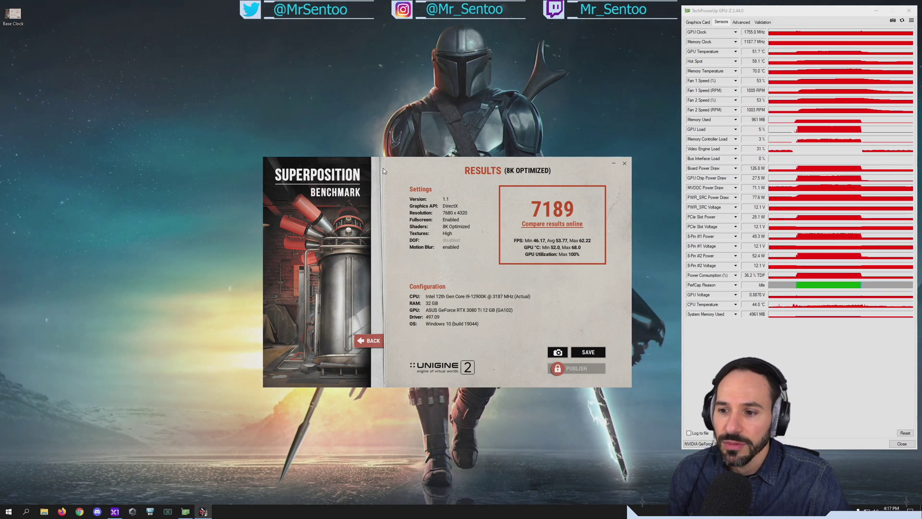
Switch to EVGA Precision X1 and examine the hardware monitor graphs for the benchmark run.
{"action": "left_click", "coordinate": [115, 511]}
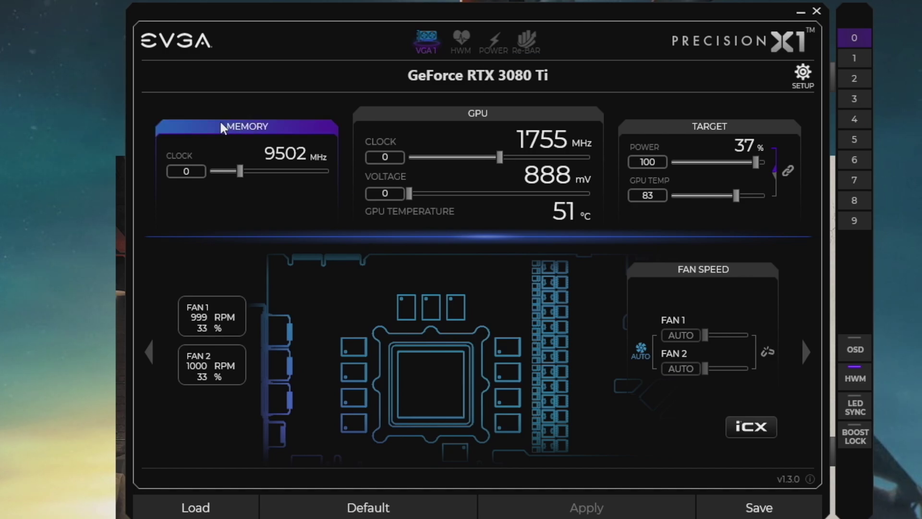
{"action": "left_click", "coordinate": [462, 39]}
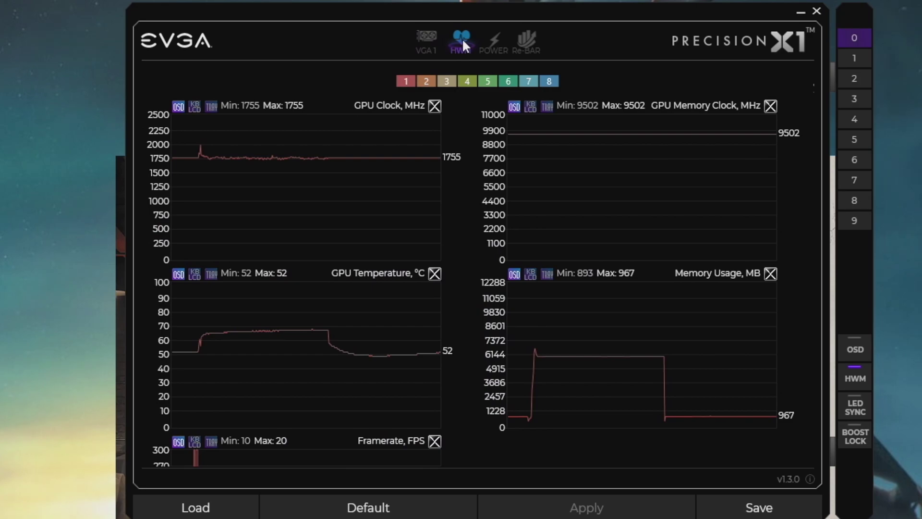
Accept the Power Meter's hardware scan terms, mark the CPU as overclocked, and view the Re-BAR page.
{"action": "left_click", "coordinate": [495, 42]}
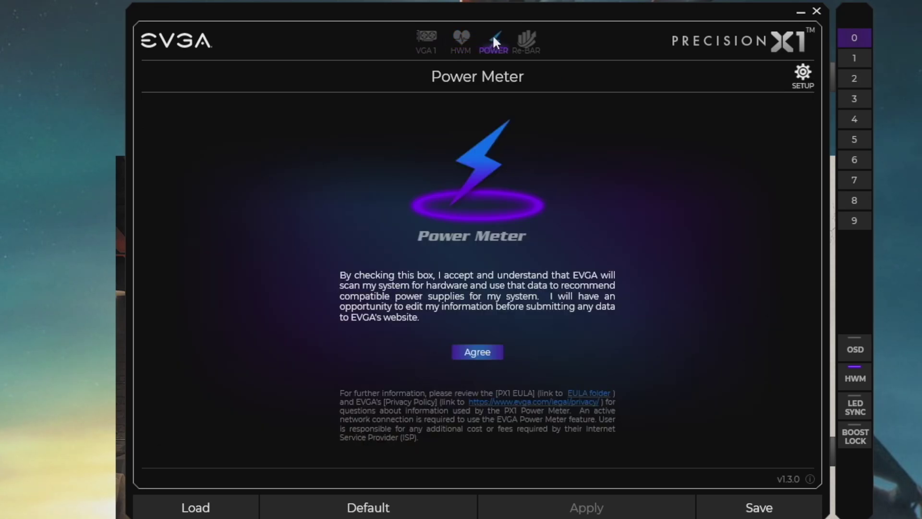
{"action": "left_click", "coordinate": [476, 351]}
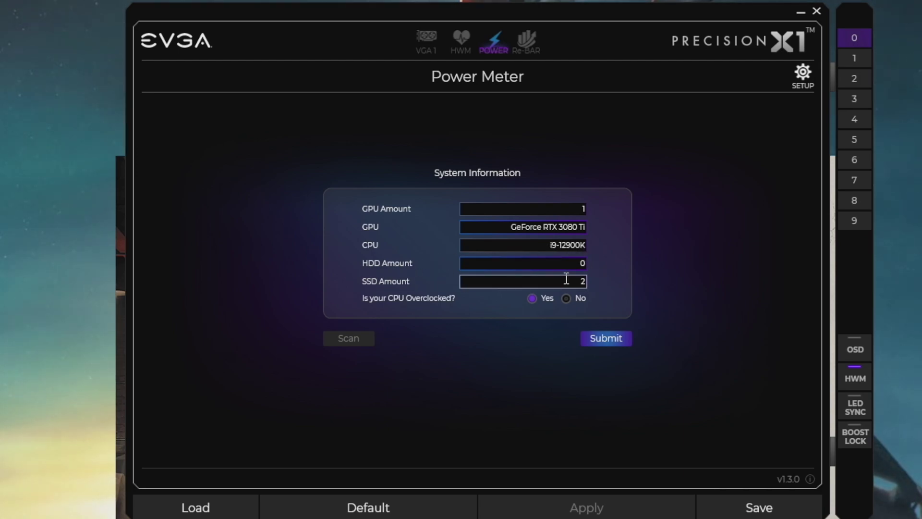
{"action": "left_click", "coordinate": [533, 296]}
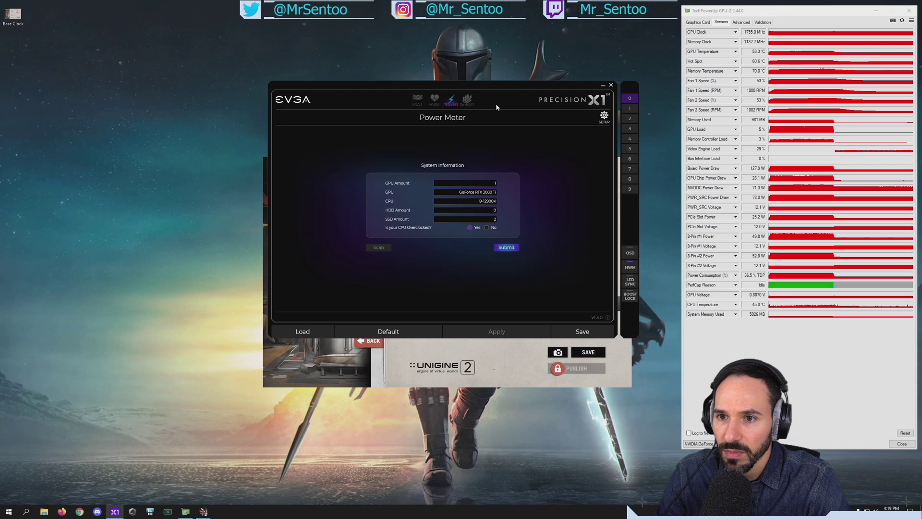
{"action": "left_click", "coordinate": [468, 99]}
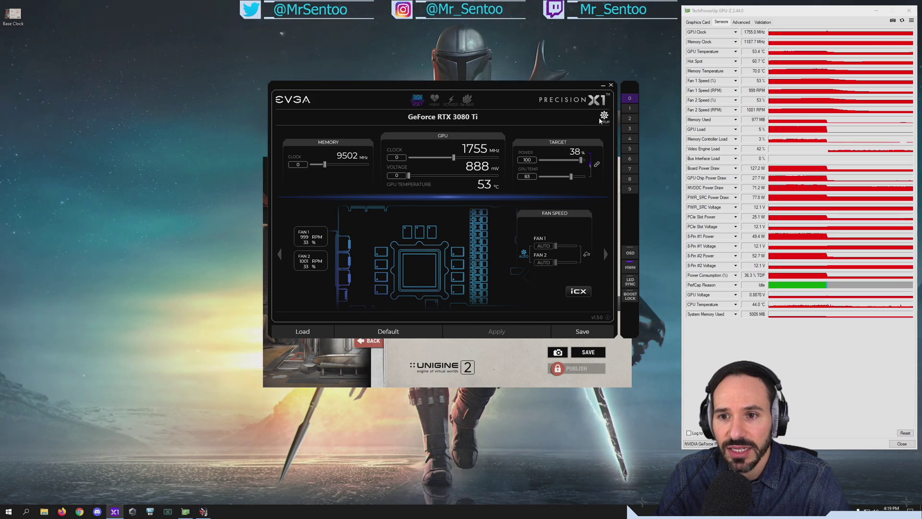
In the setup options, enable Start with OS, Start minimized and Apply previous settings on load, and set update checks to On startup monthly.
{"action": "left_click", "coordinate": [604, 117]}
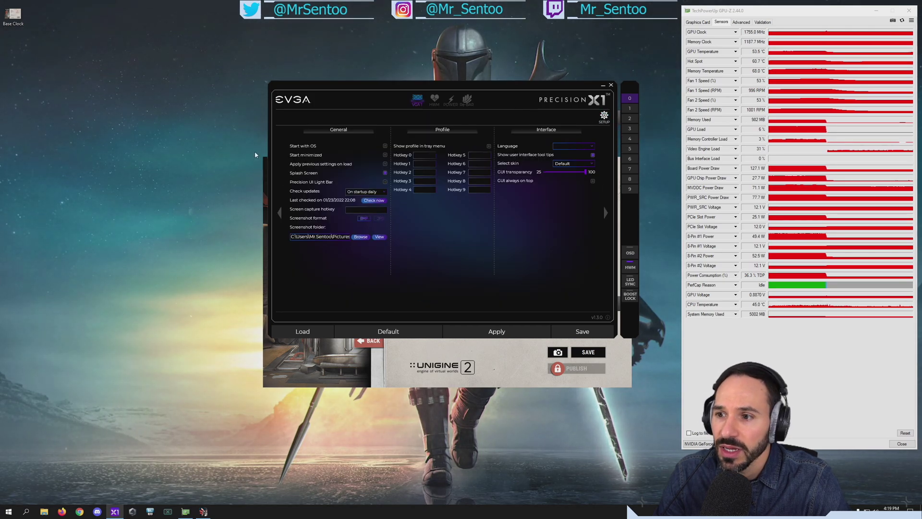
{"action": "left_click", "coordinate": [385, 147]}
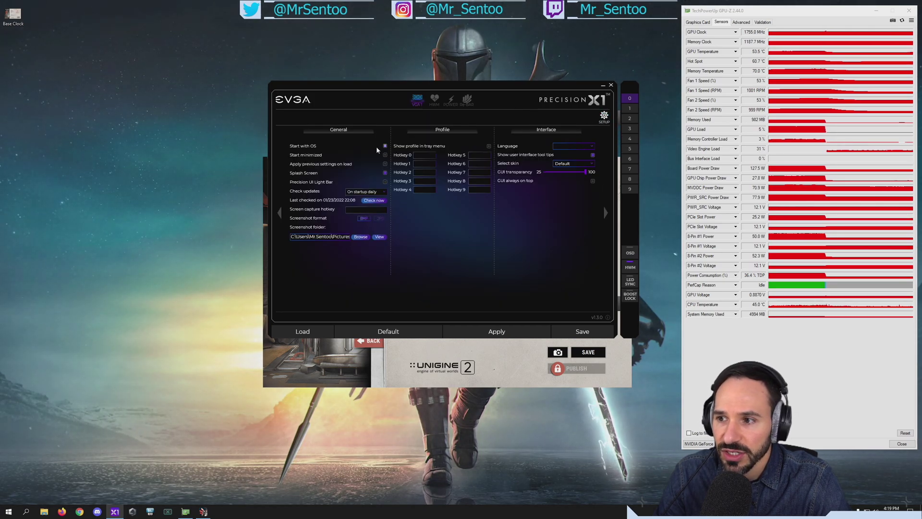
{"action": "left_click", "coordinate": [385, 155]}
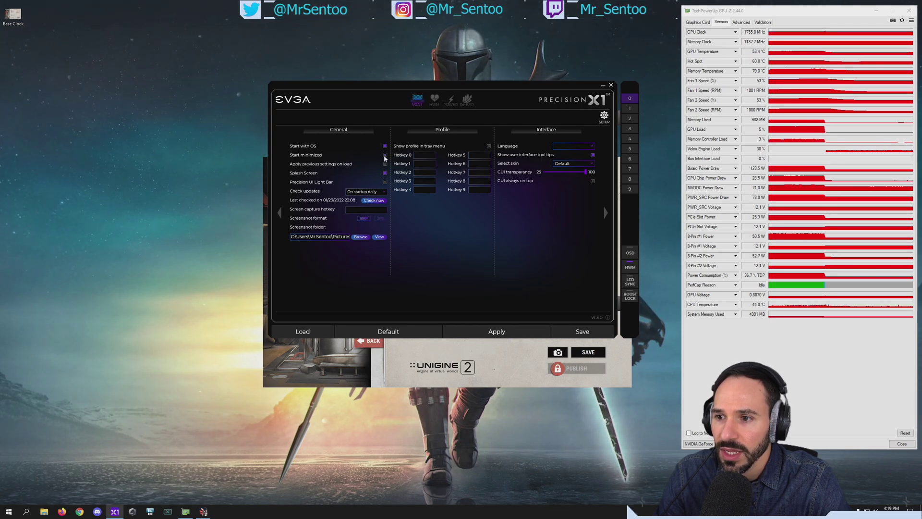
{"action": "left_click", "coordinate": [385, 164]}
{"action": "left_click", "coordinate": [361, 192]}
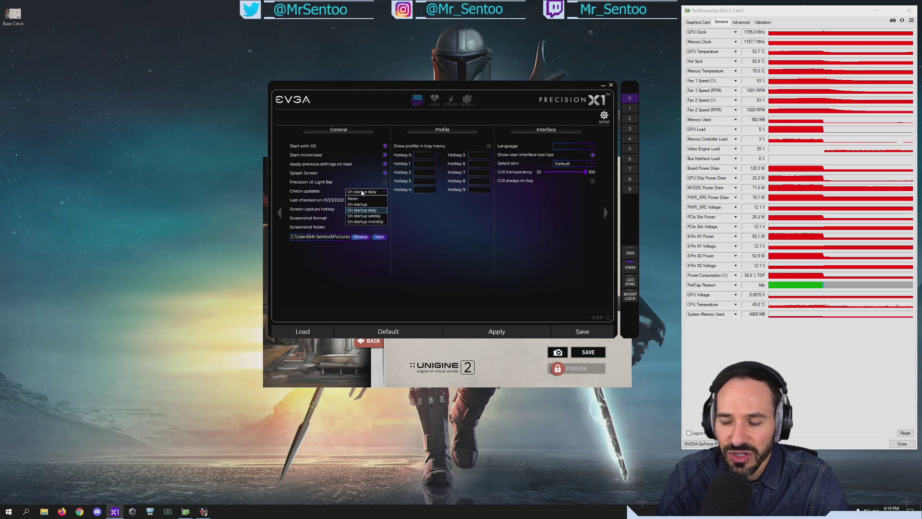
{"action": "left_click", "coordinate": [366, 222]}
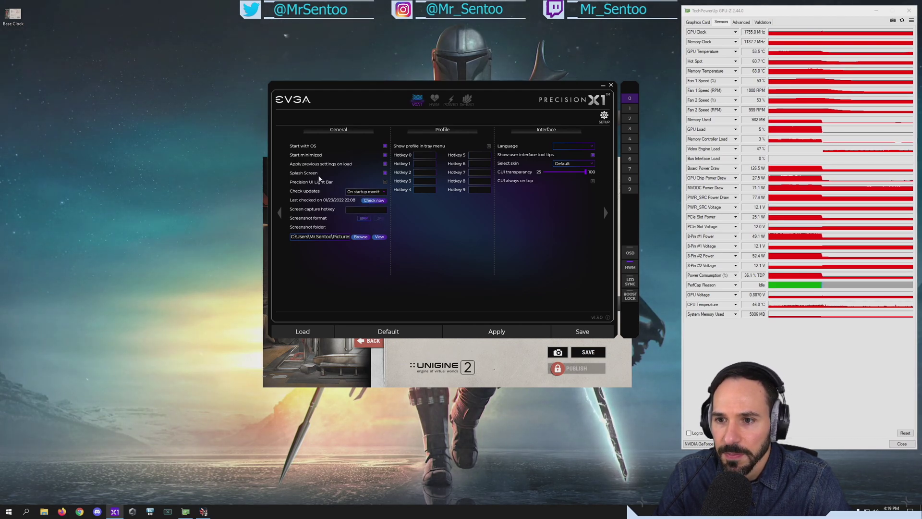
{"action": "left_click", "coordinate": [606, 115]}
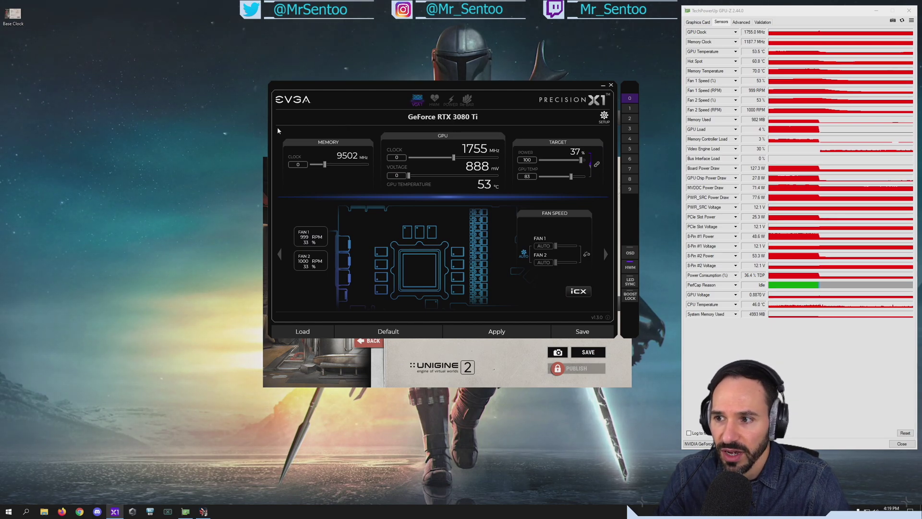
Review the descriptions of the memory, GPU, target and fan speed controls.
{"action": "mouse_move", "coordinate": [328, 149]}
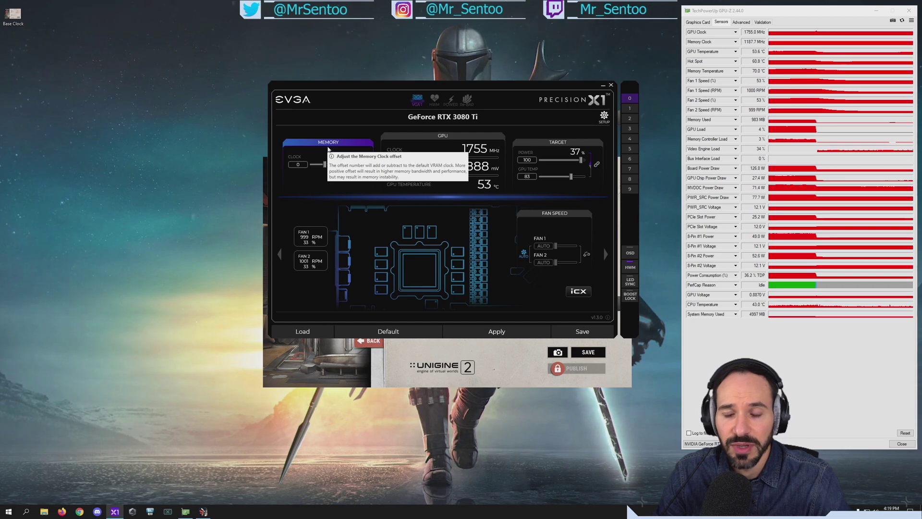
{"action": "mouse_move", "coordinate": [446, 137]}
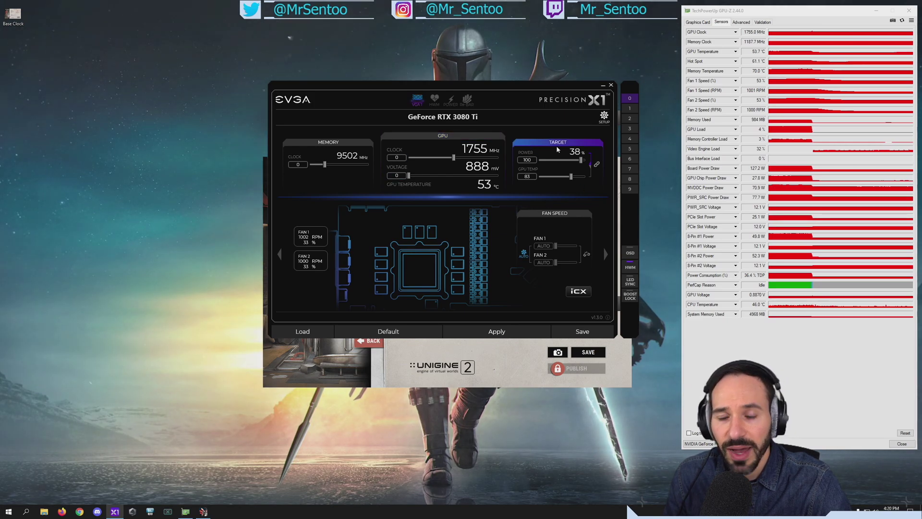
{"action": "mouse_move", "coordinate": [556, 147]}
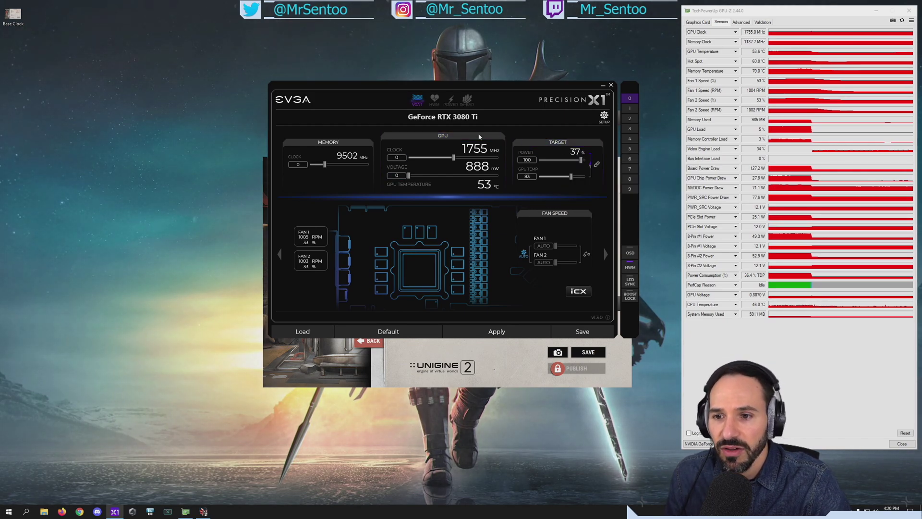
{"action": "mouse_move", "coordinate": [546, 236]}
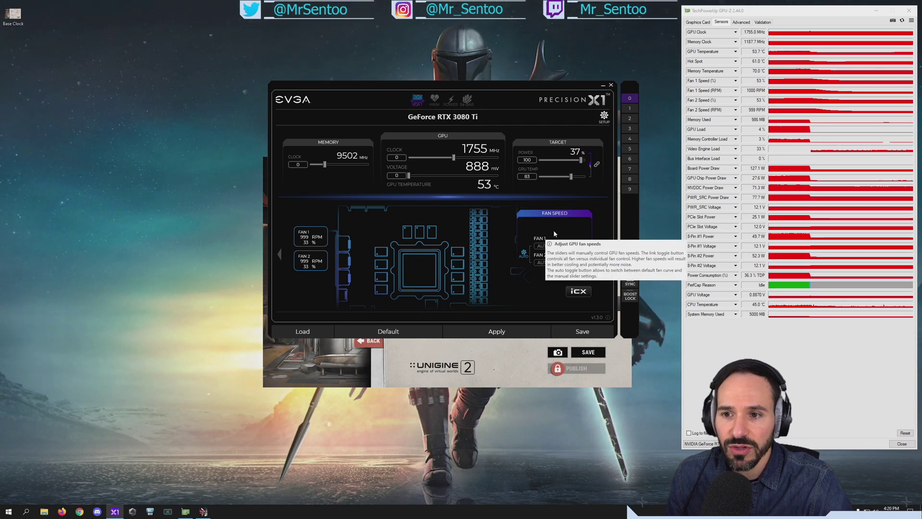
Raise the power target to 107 % and the GPU temperature target to 91 °C.
{"action": "mouse_move", "coordinate": [556, 155]}
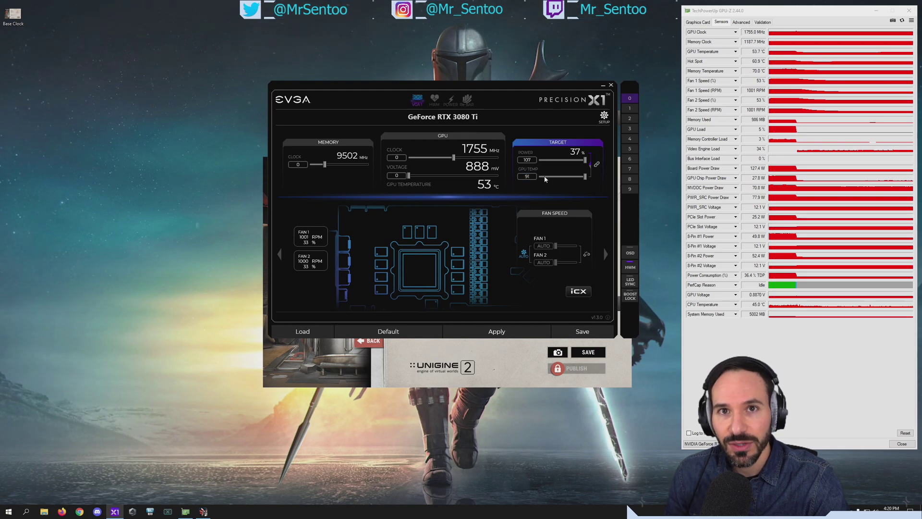
{"action": "mouse_move", "coordinate": [546, 171]}
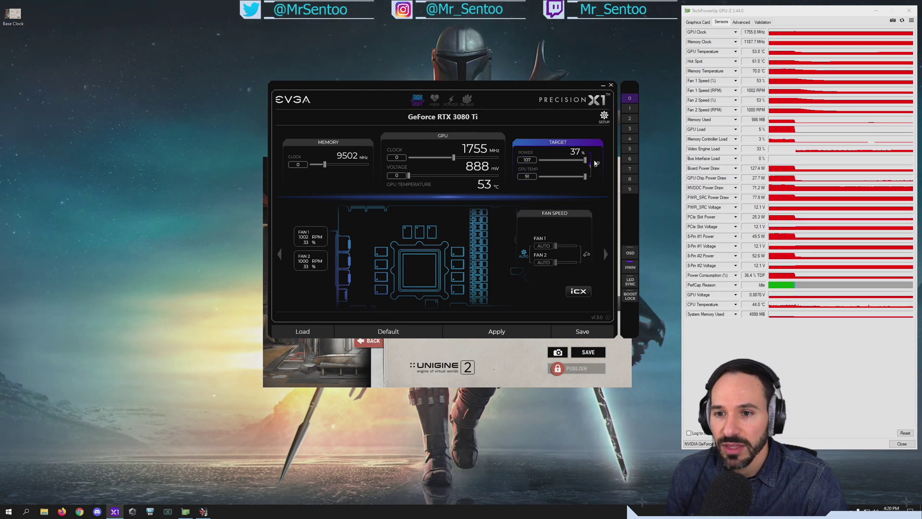
Set the memory clock offset to 600 MHz.
{"action": "mouse_move", "coordinate": [595, 164]}
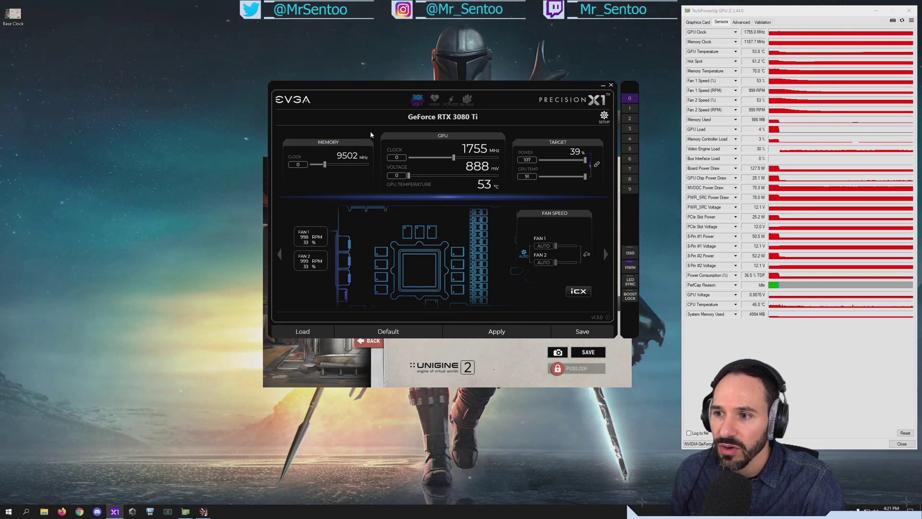
{"action": "mouse_move", "coordinate": [330, 159]}
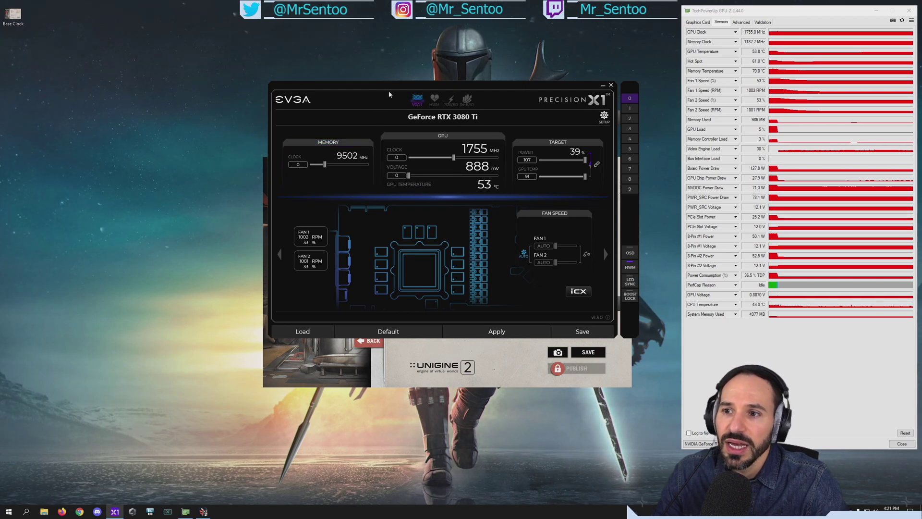
{"action": "left_click_drag", "start_coordinate": [389, 86], "coordinate": [391, 85]}
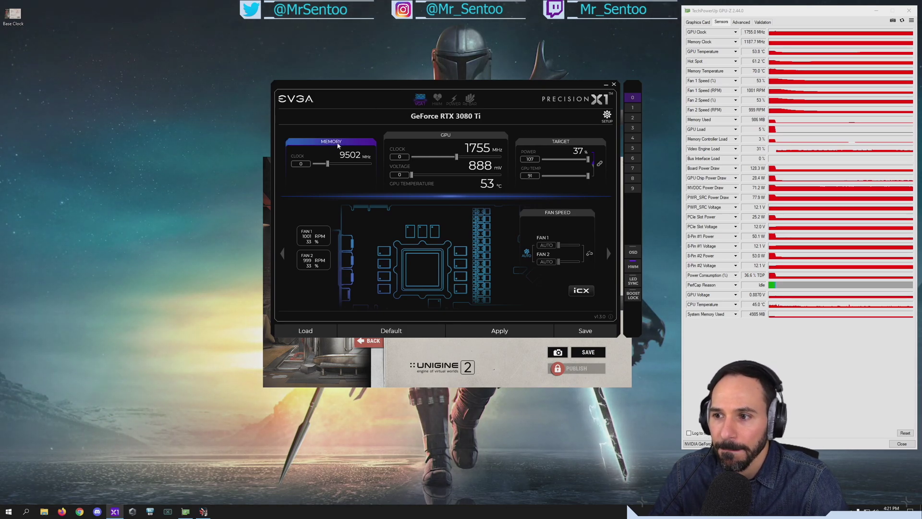
{"action": "mouse_move", "coordinate": [307, 159]}
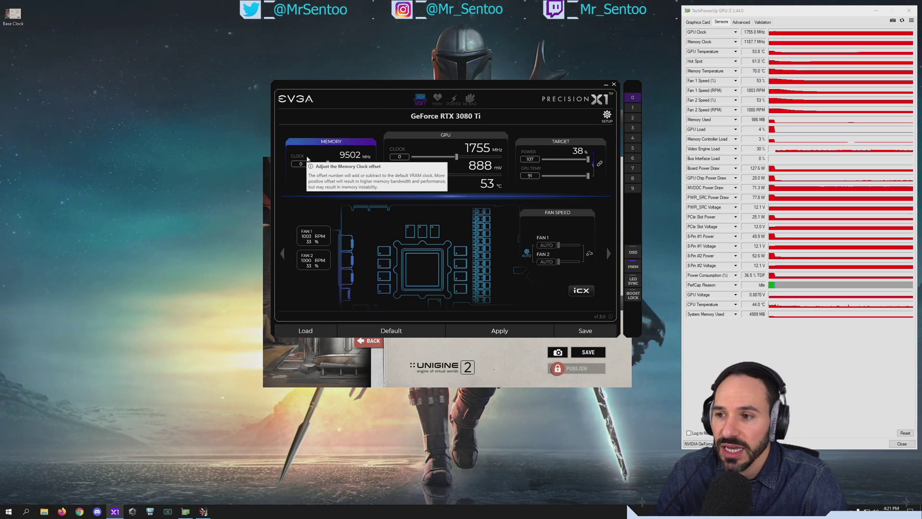
{"action": "left_click", "coordinate": [299, 163]}
{"action": "type", "text": "6"}
{"action": "key", "text": "Return"}
{"action": "left_click_drag", "start_coordinate": [433, 91], "coordinate": [439, 102]}
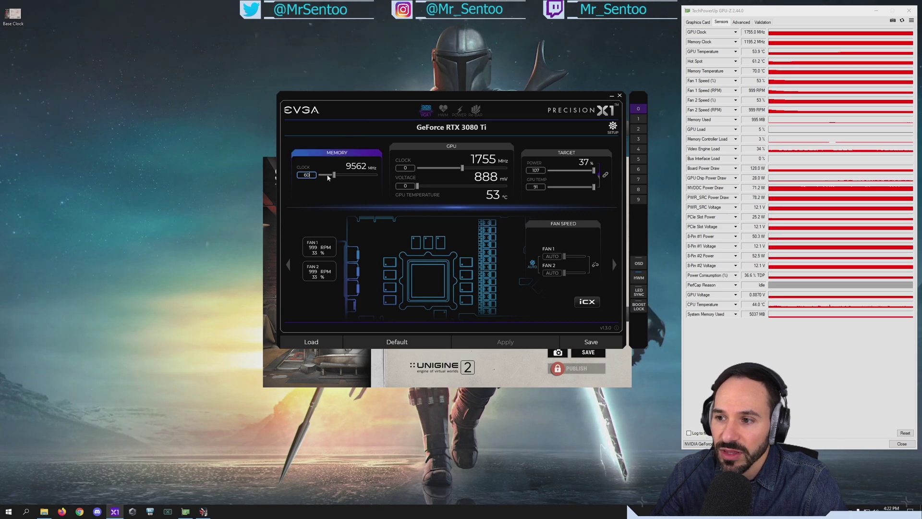
{"action": "type", "text": "0"}
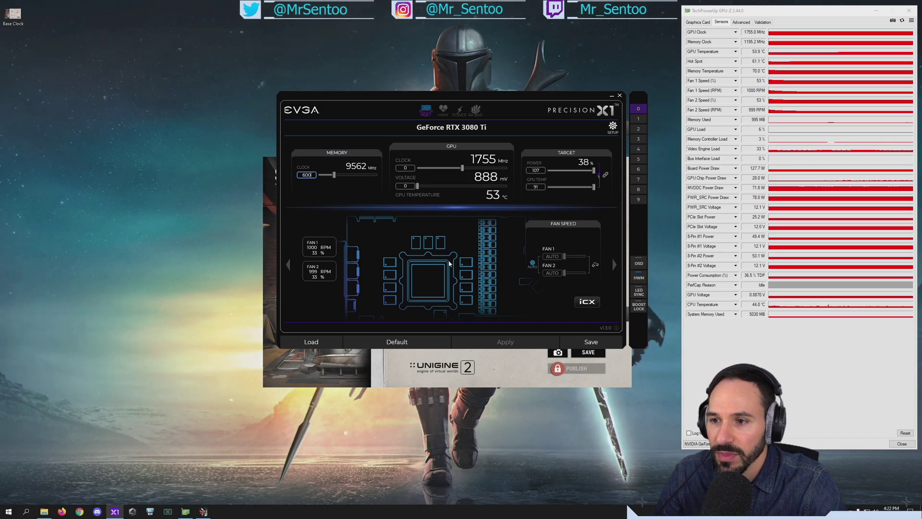
Set the GPU clock offset to 160 MHz and apply the memory and GPU clock settings.
{"action": "left_click", "coordinate": [406, 168]}
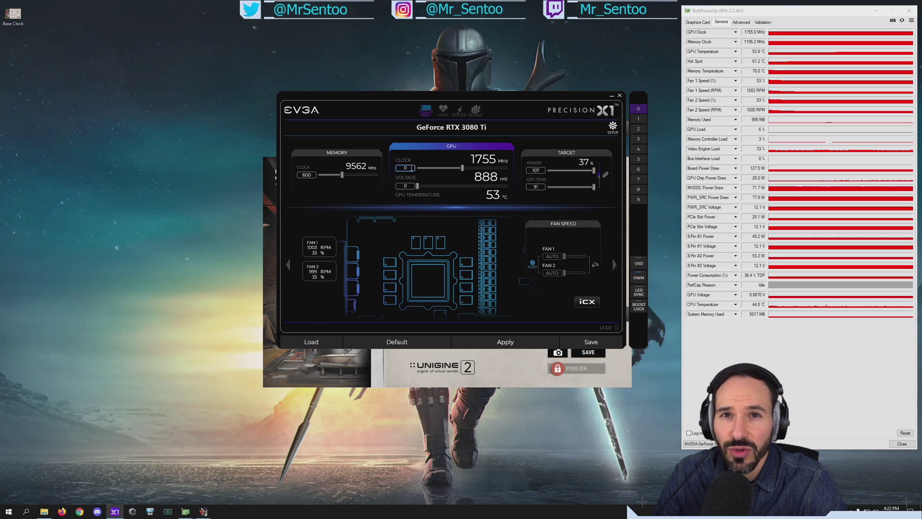
{"action": "left_click", "coordinate": [407, 168]}
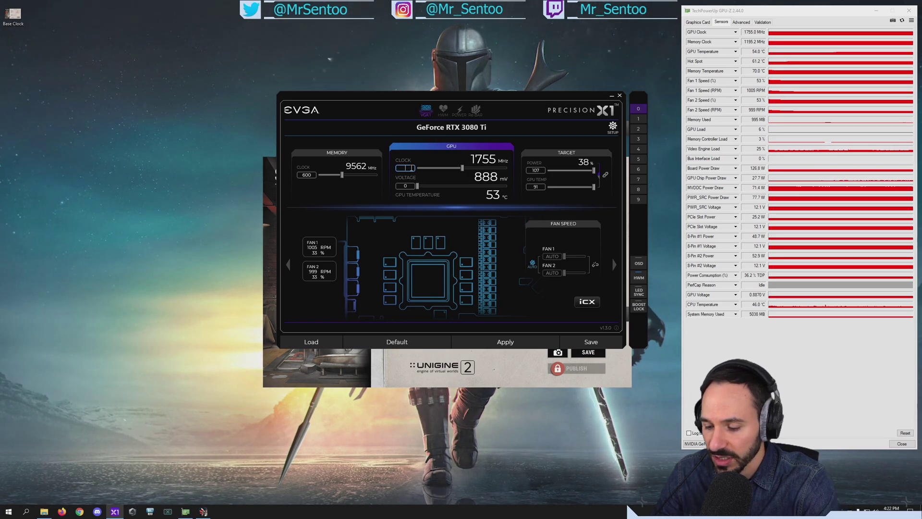
{"action": "type", "text": "160"}
{"action": "left_click", "coordinate": [522, 340]}
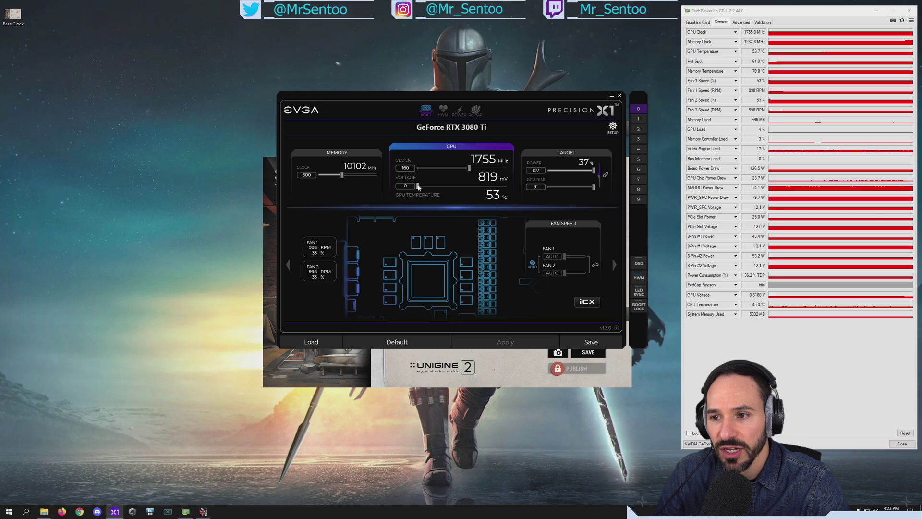
Raise the GPU voltage setting to its maximum of 100 and apply it.
{"action": "left_click_drag", "start_coordinate": [418, 188], "coordinate": [520, 185]}
{"action": "left_click", "coordinate": [507, 342]}
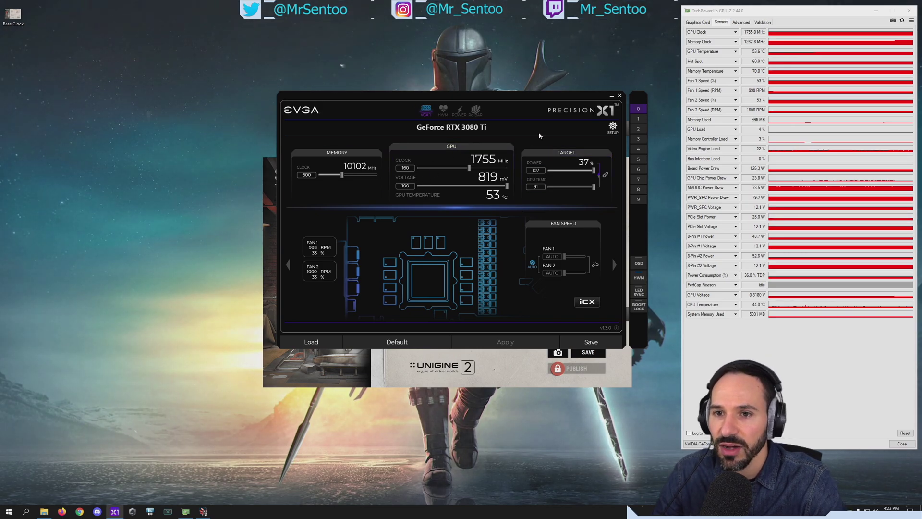
{"action": "left_click_drag", "start_coordinate": [529, 99], "coordinate": [499, 95]}
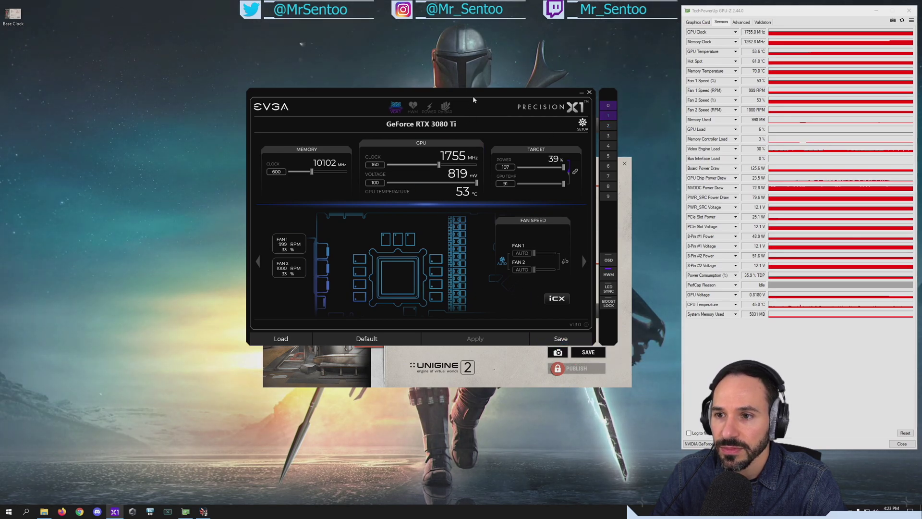
{"action": "left_click_drag", "start_coordinate": [472, 96], "coordinate": [492, 93]}
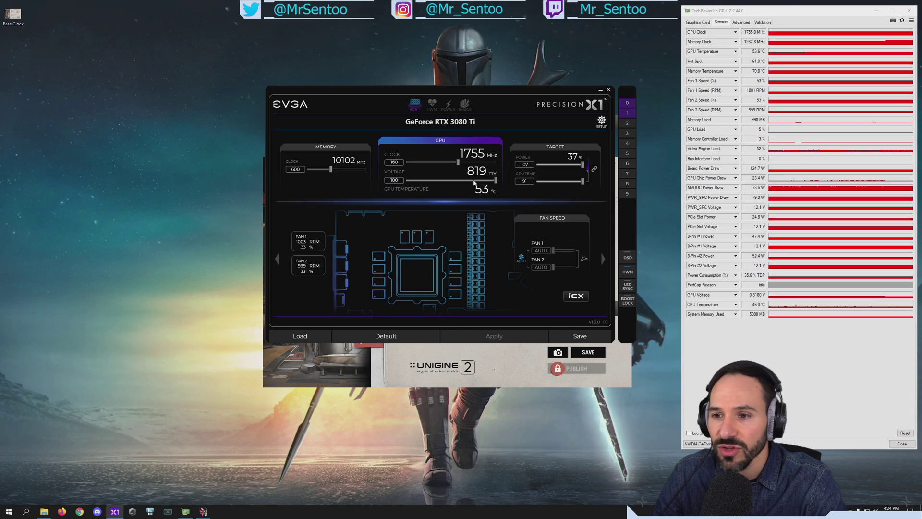
{"action": "mouse_move", "coordinate": [496, 181]}
{"action": "left_mouse_down"}
{"action": "mouse_move", "coordinate": [452, 182]}
{"action": "mouse_move", "coordinate": [503, 183]}
{"action": "left_mouse_up"}
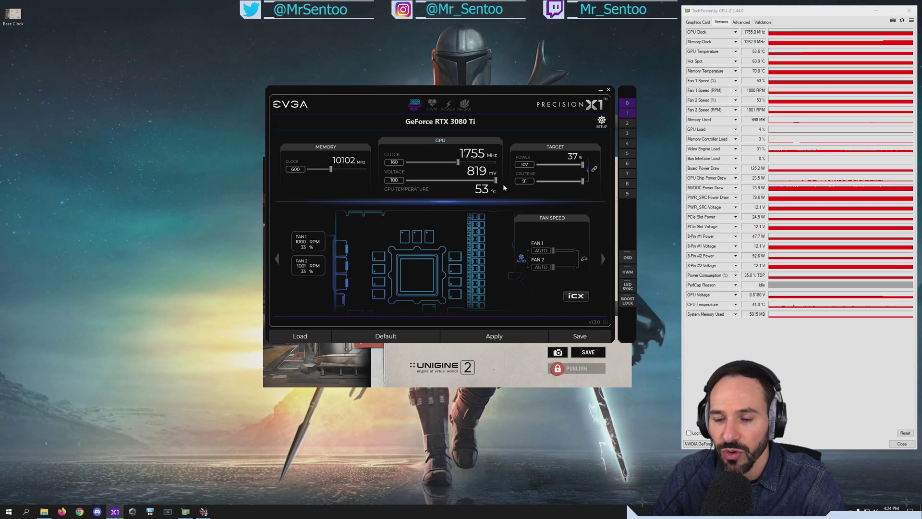
{"action": "left_click", "coordinate": [501, 337]}
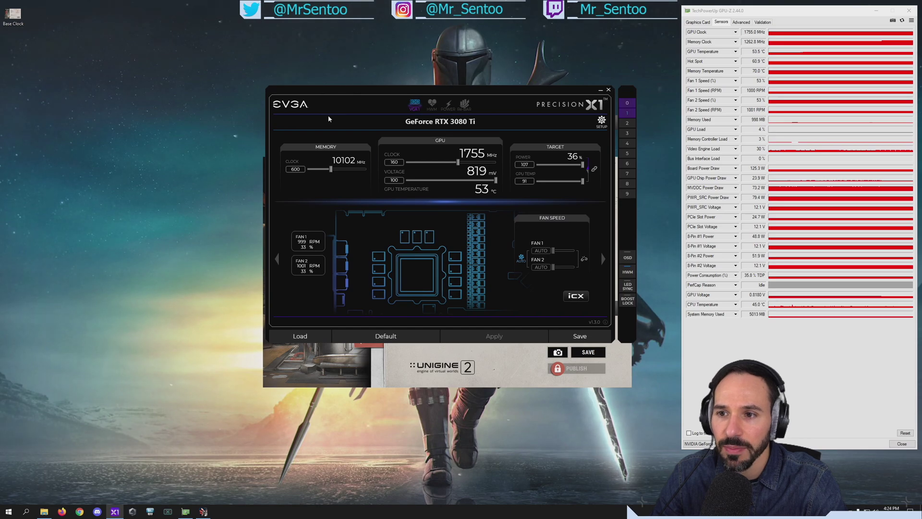
Page through the lower hardware views back to the fan speed controls, and turn on Boost Lock with the current settings applied.
{"action": "mouse_move", "coordinate": [585, 177]}
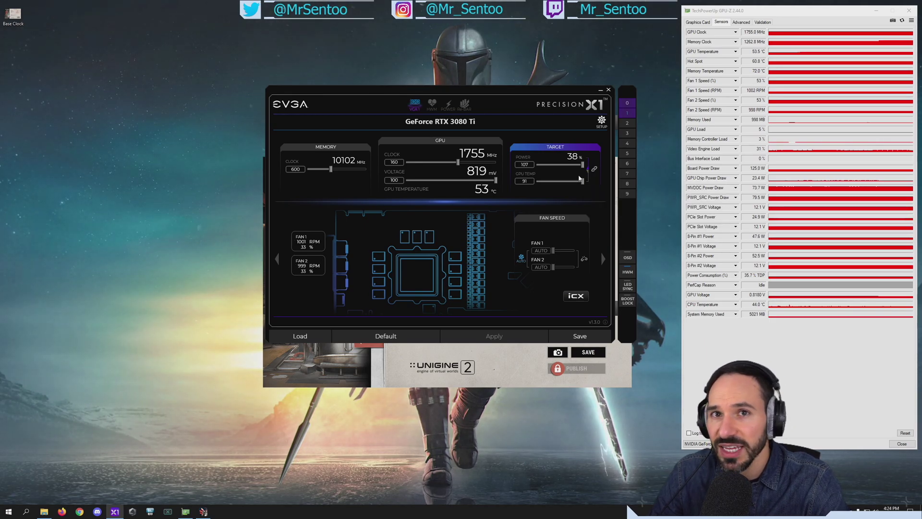
{"action": "left_click", "coordinate": [603, 260]}
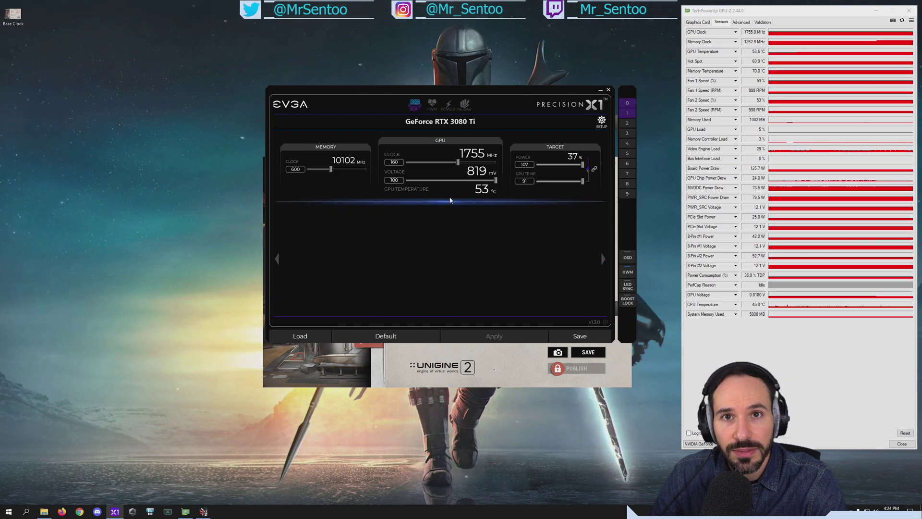
{"action": "mouse_move", "coordinate": [451, 196]}
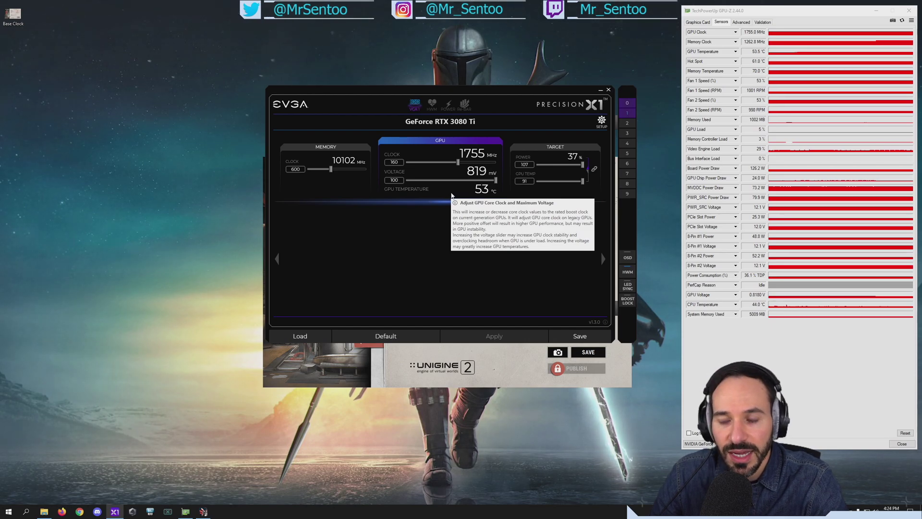
{"action": "left_click", "coordinate": [603, 260]}
{"action": "left_click", "coordinate": [603, 259]}
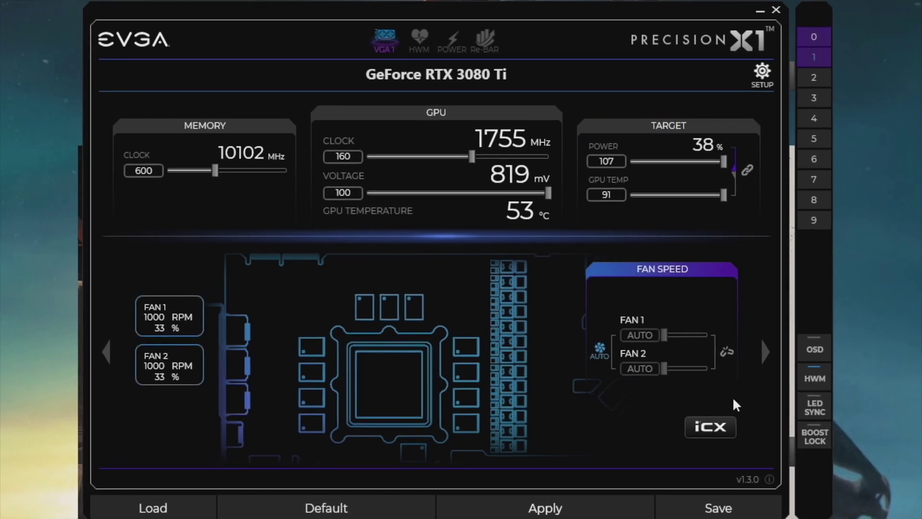
{"action": "left_click", "coordinate": [807, 441]}
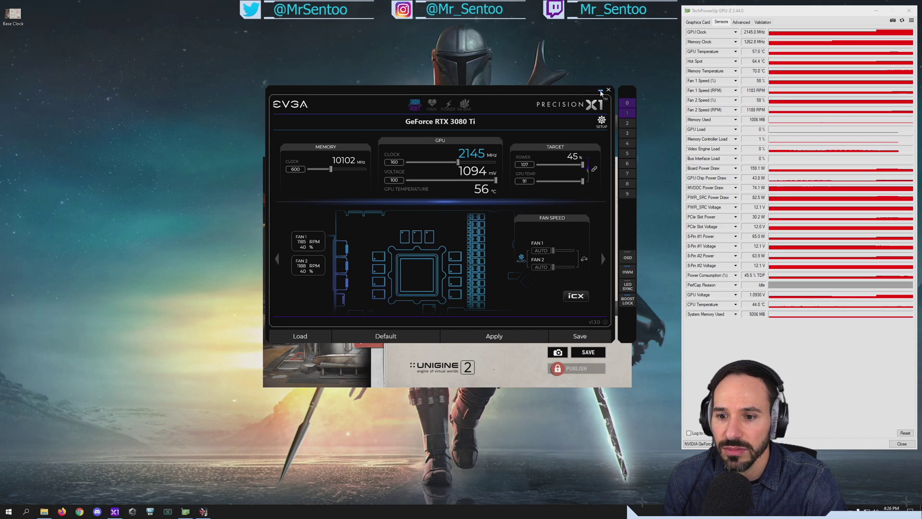
{"action": "left_click", "coordinate": [494, 336]}
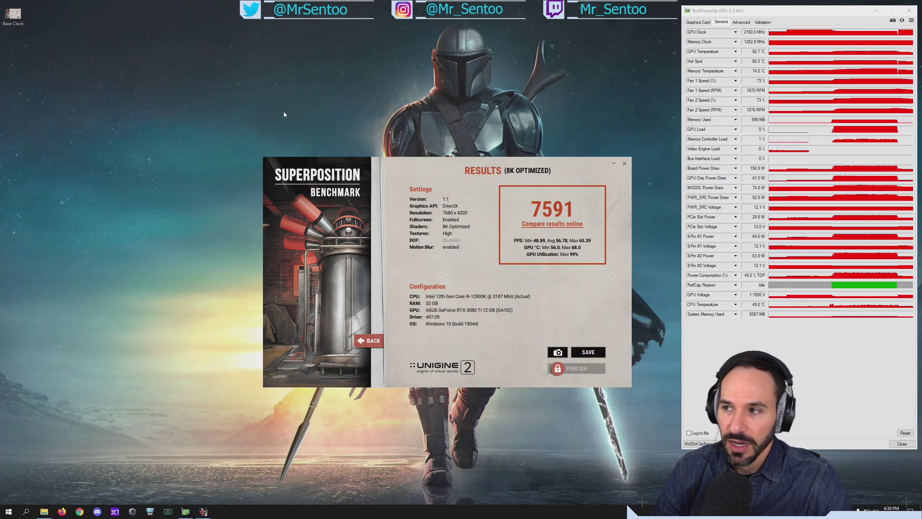
Compare the overclocked Superposition results with the saved Base Clock.png screenshot placed beside them, and minimize the image.
{"action": "double_click", "coordinate": [13, 14]}
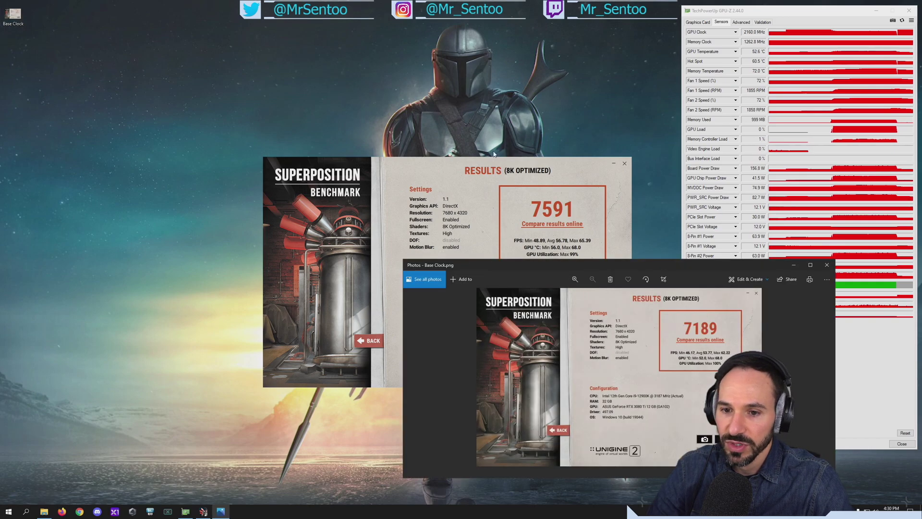
{"action": "left_click_drag", "start_coordinate": [657, 265], "coordinate": [293, 34]}
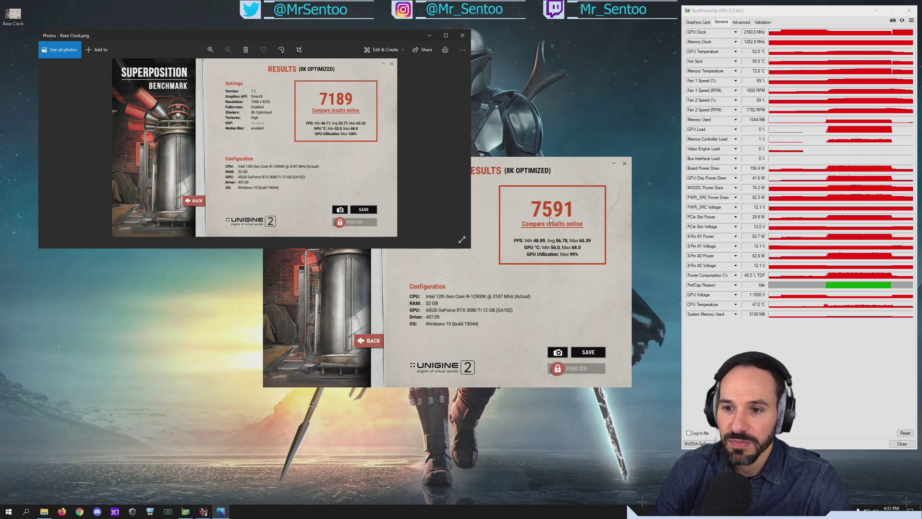
{"action": "left_click", "coordinate": [576, 172]}
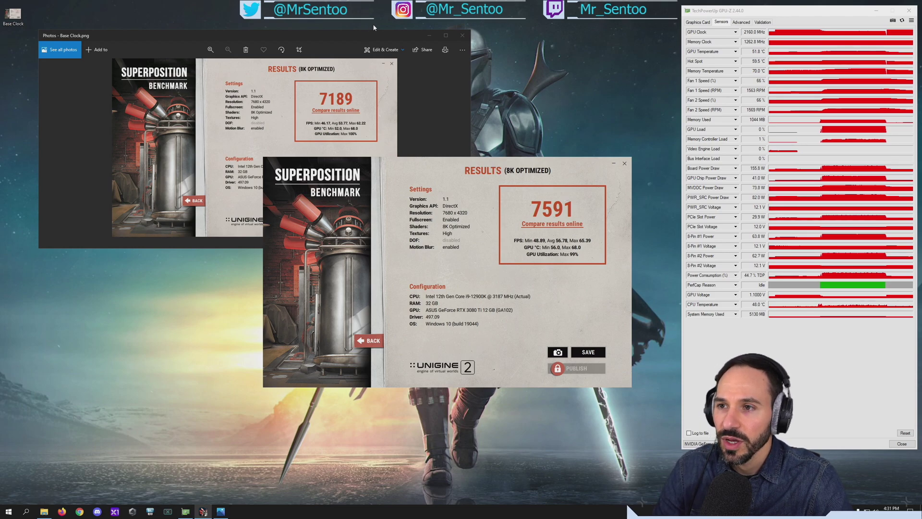
{"action": "left_click", "coordinate": [429, 36]}
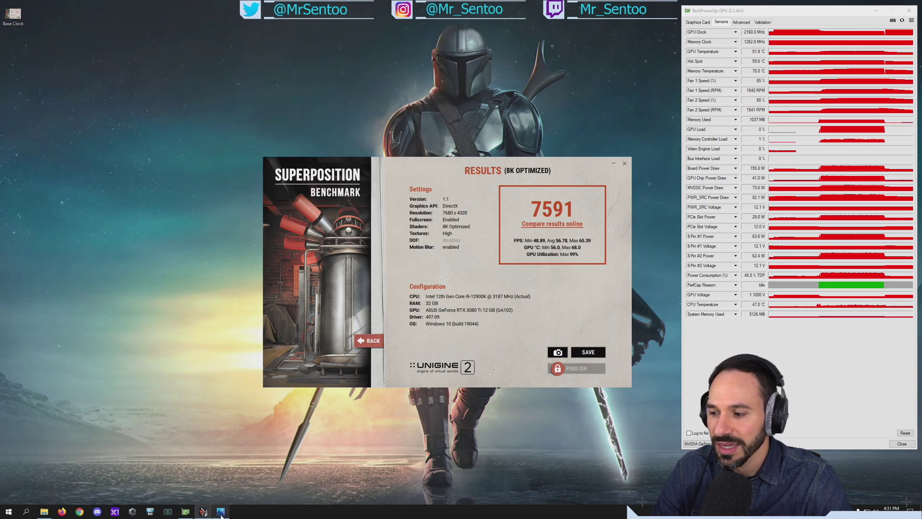
Return to Precision X1, lower the GPU clock offset to 150 MHz and apply it.
{"action": "left_click", "coordinate": [115, 511]}
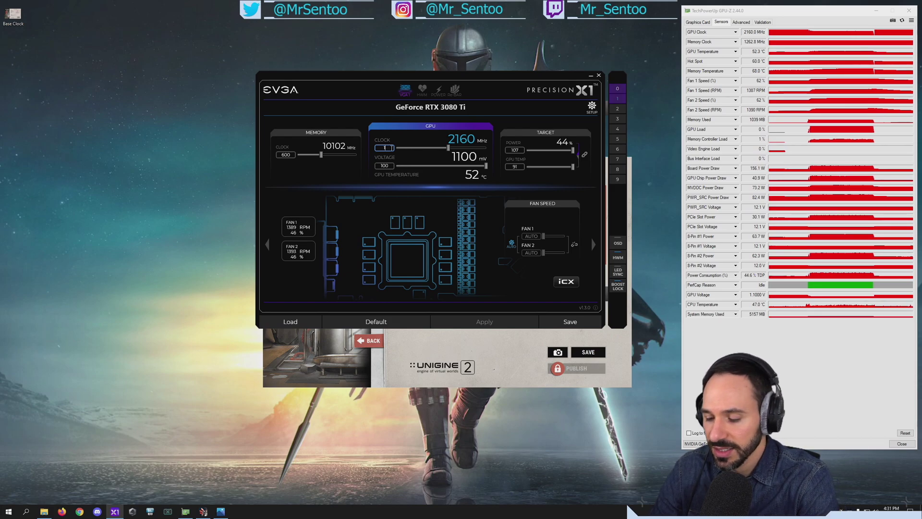
{"action": "type", "text": "50"}
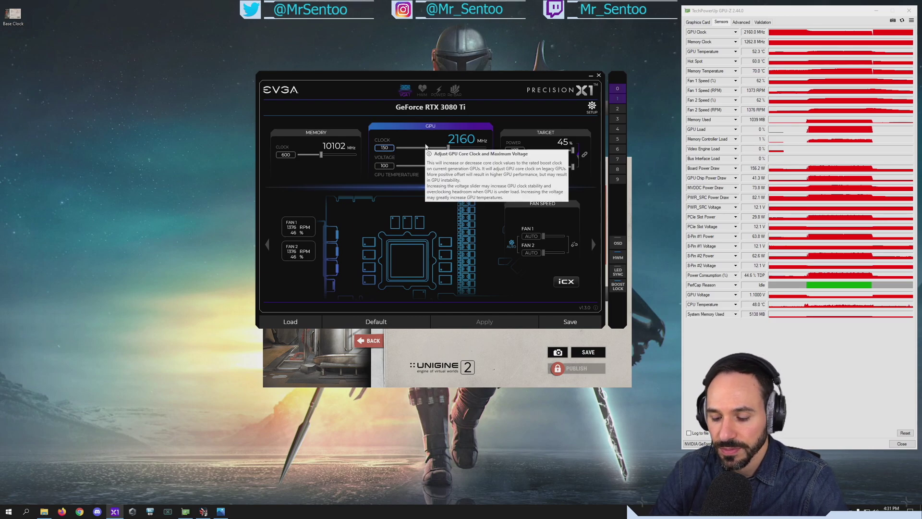
{"action": "left_click", "coordinate": [498, 326]}
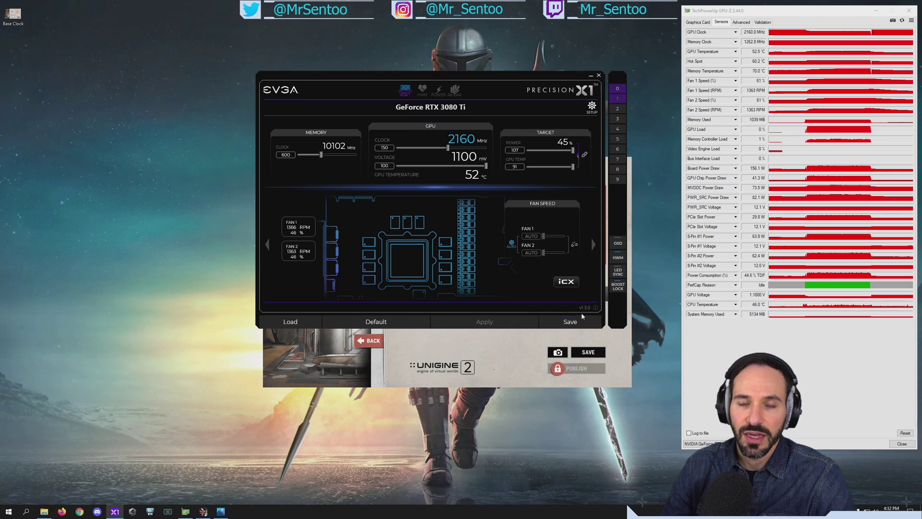
{"action": "left_click_drag", "start_coordinate": [483, 73], "coordinate": [470, 67]}
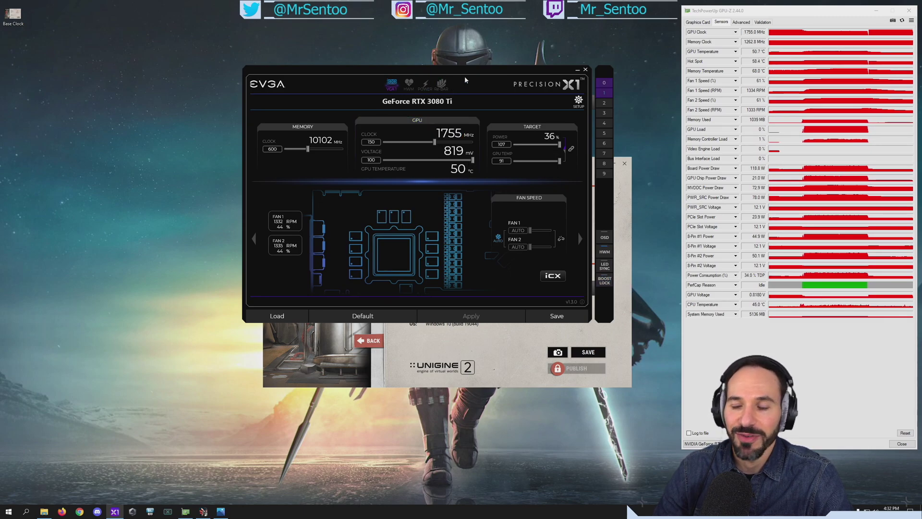
Lower the GPU clock offset to 140 MHz and apply it.
{"action": "left_click", "coordinate": [372, 142]}
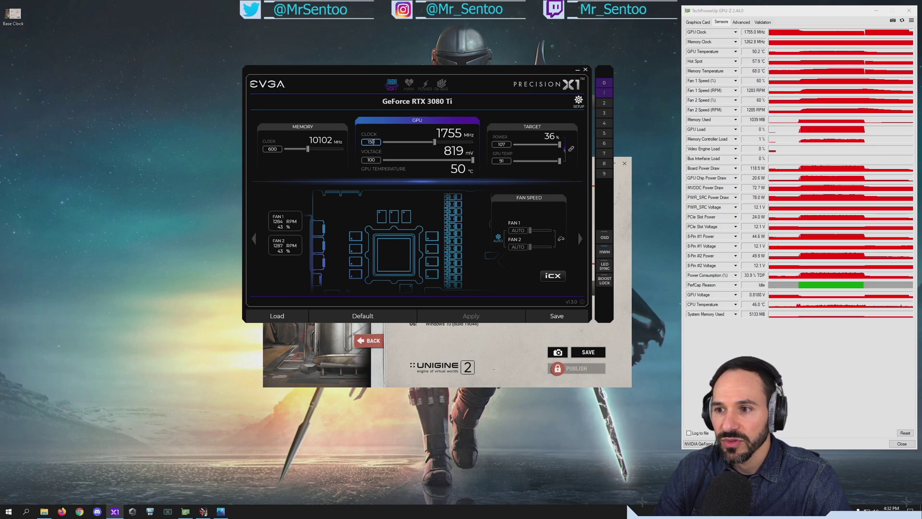
{"action": "type", "text": "140"}
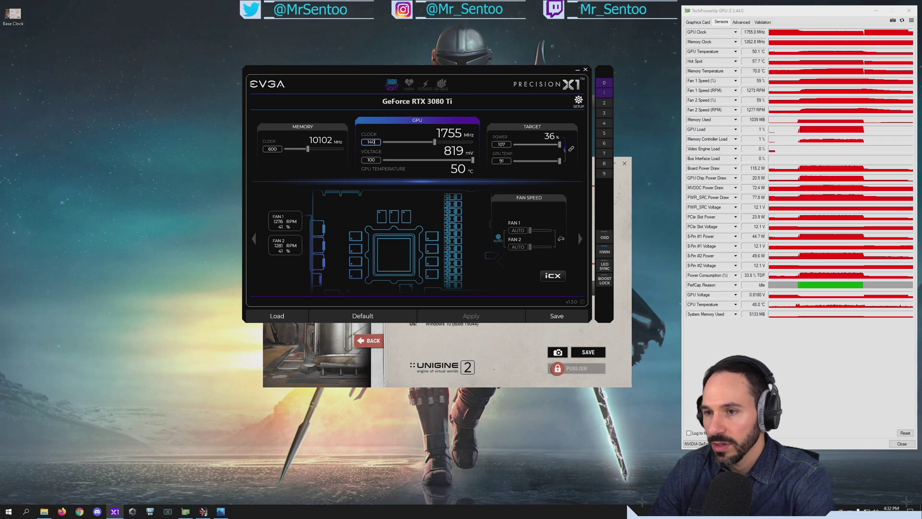
{"action": "left_click", "coordinate": [470, 316]}
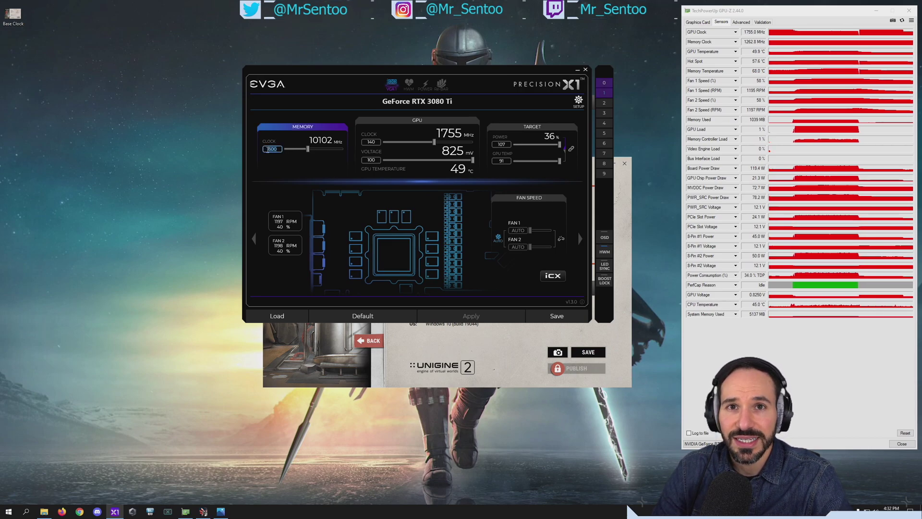
Set the memory clock offset to 60 MHz and the GPU clock offset to 100 MHz, and apply both.
{"action": "type", "text": "60"}
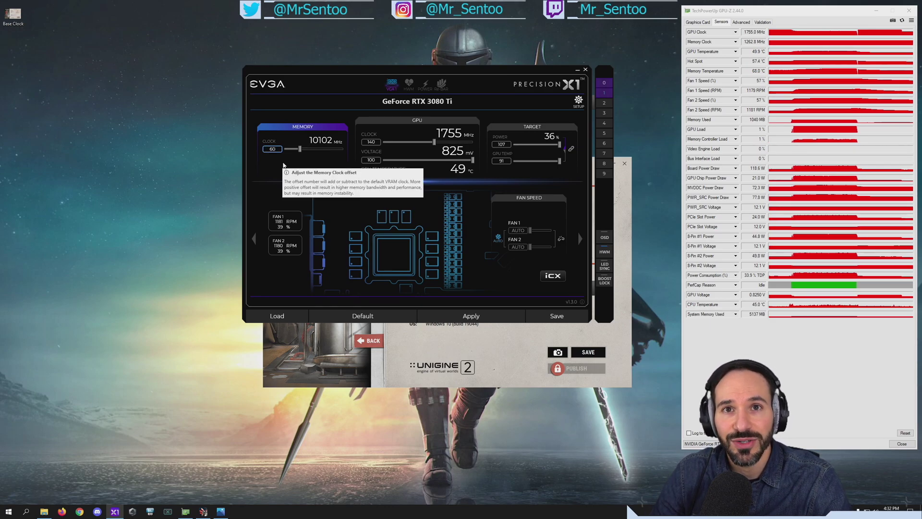
{"action": "left_click", "coordinate": [377, 142]}
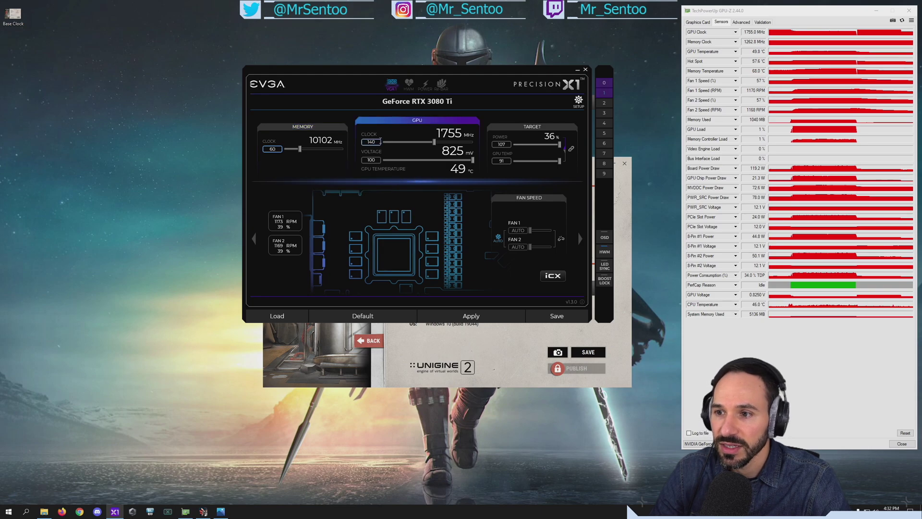
{"action": "key", "text": "Delete"}
{"action": "key", "text": "Delete"}
{"action": "key", "text": "Delete"}
{"action": "type", "text": "1"}
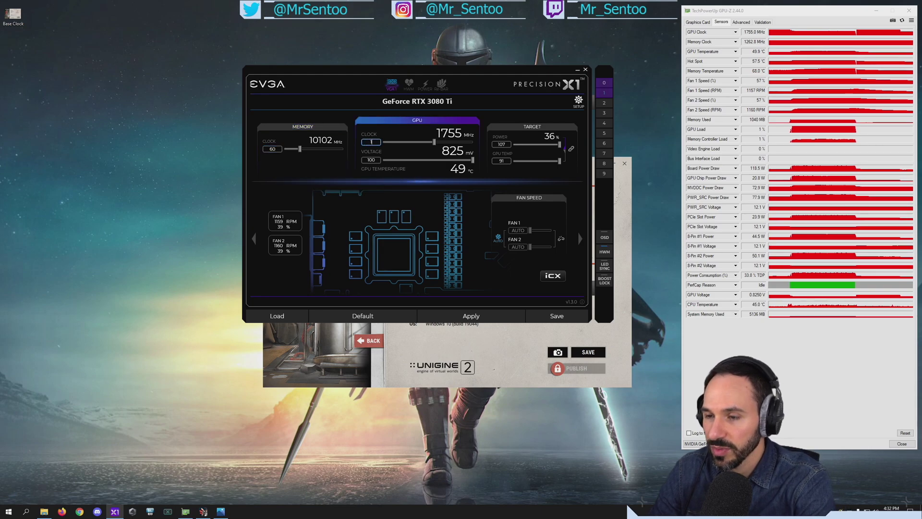
{"action": "type", "text": "00"}
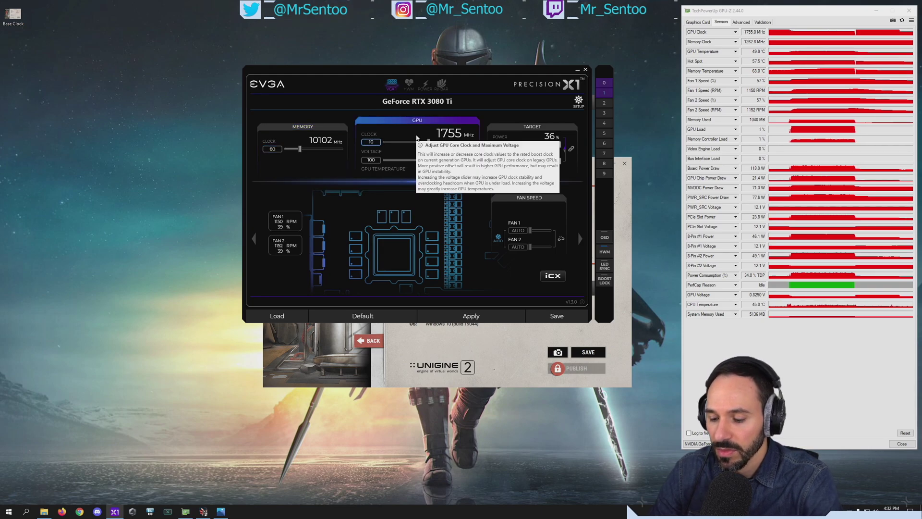
{"action": "left_click", "coordinate": [472, 315]}
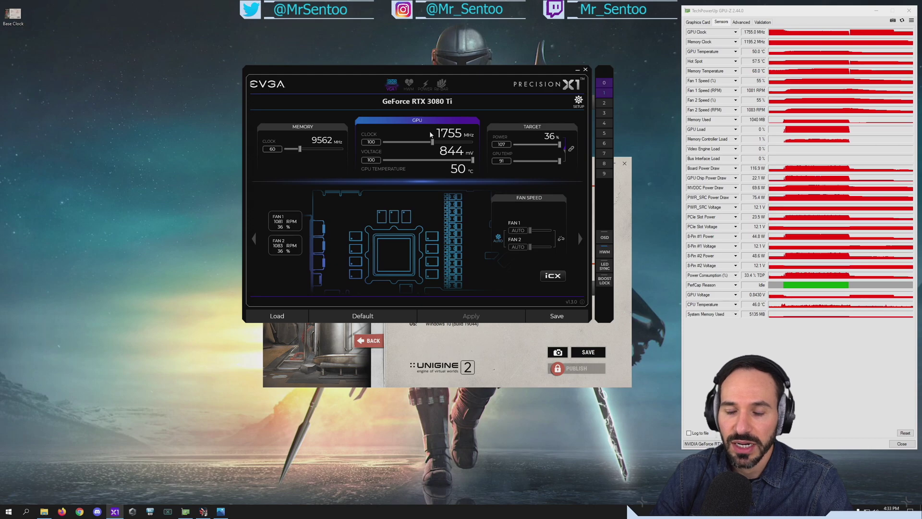
Look through the Temp Tuner, VF Curve Tuner and Advanced Setting views, and go back to the VF Curve Tuner.
{"action": "left_click_drag", "start_coordinate": [470, 83], "coordinate": [482, 71]}
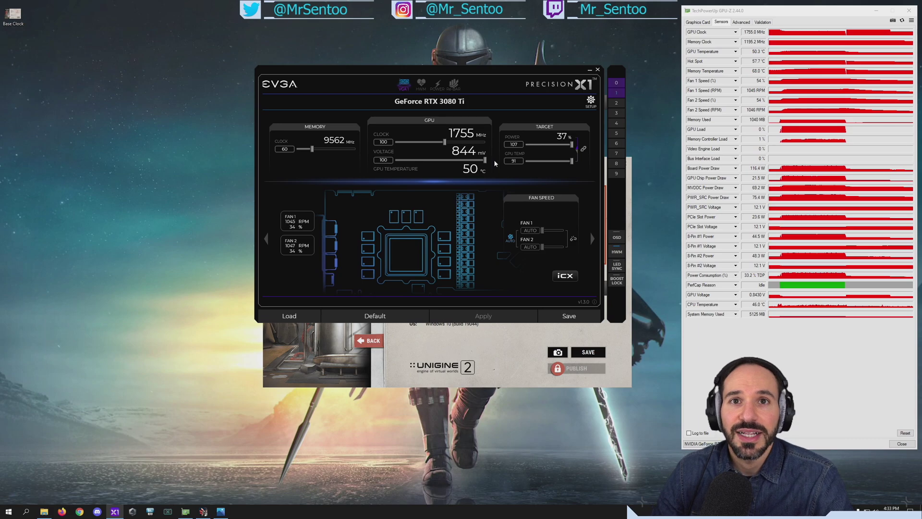
{"action": "left_click", "coordinate": [593, 240]}
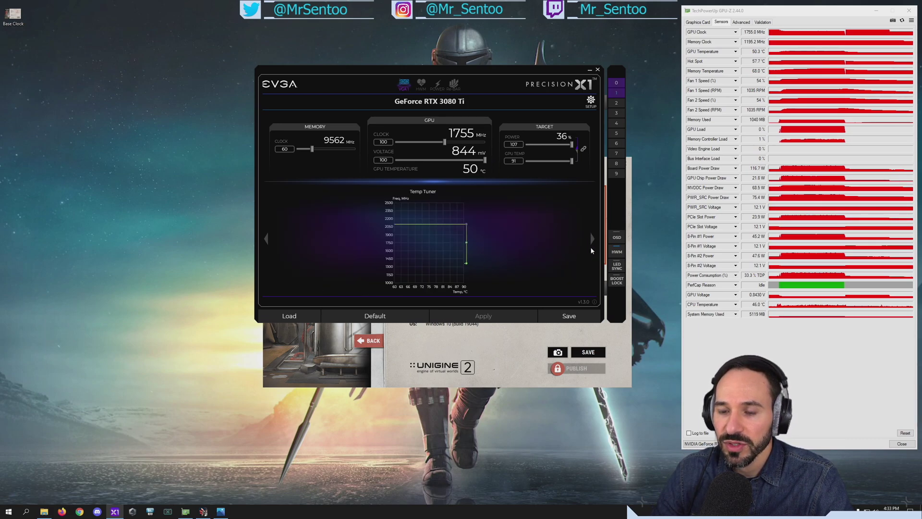
{"action": "left_click", "coordinate": [593, 240]}
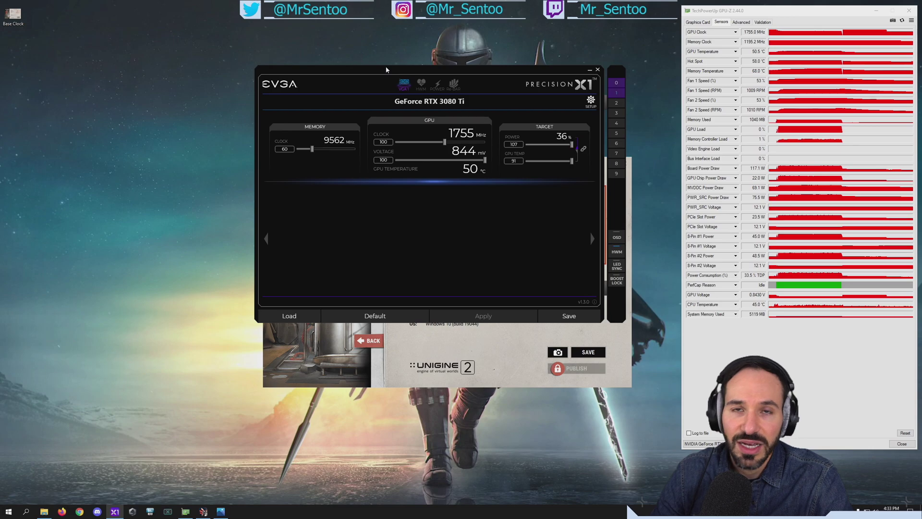
{"action": "left_click", "coordinate": [592, 238]}
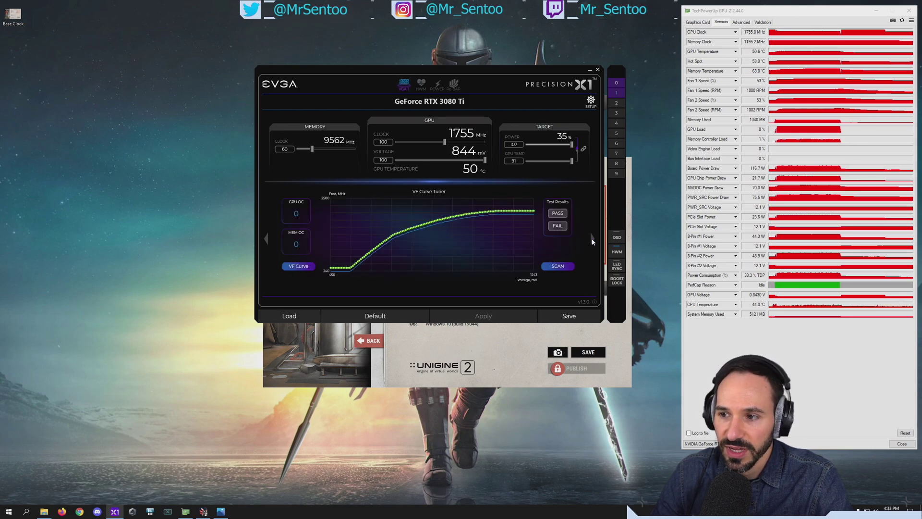
{"action": "left_click", "coordinate": [591, 239]}
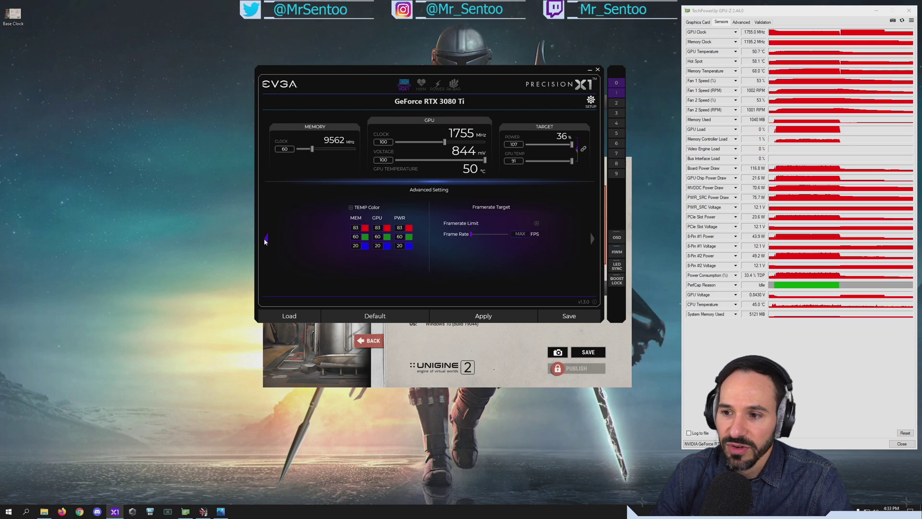
{"action": "left_click", "coordinate": [266, 239]}
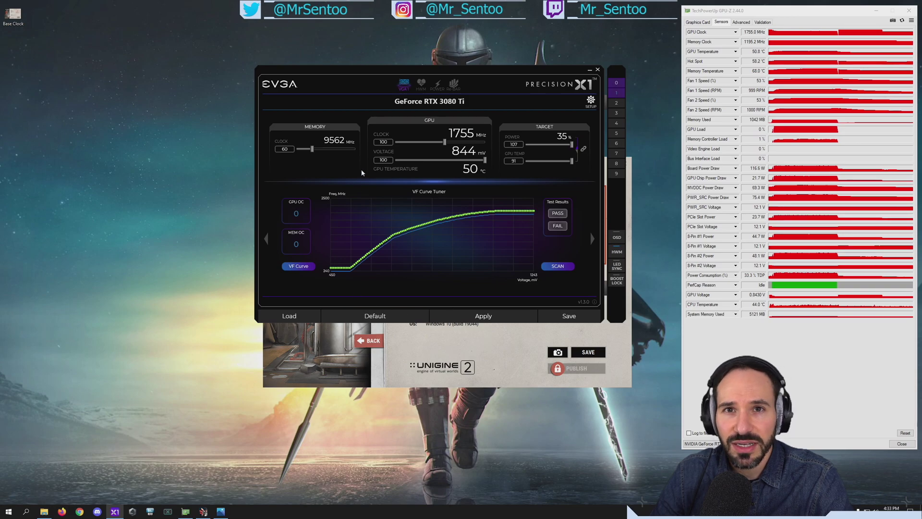
Bring the Superposition results forward and place the reopened Base Clock.png screenshot beside them to compare the scores.
{"action": "left_click", "coordinate": [457, 351]}
{"action": "double_click", "coordinate": [13, 12]}
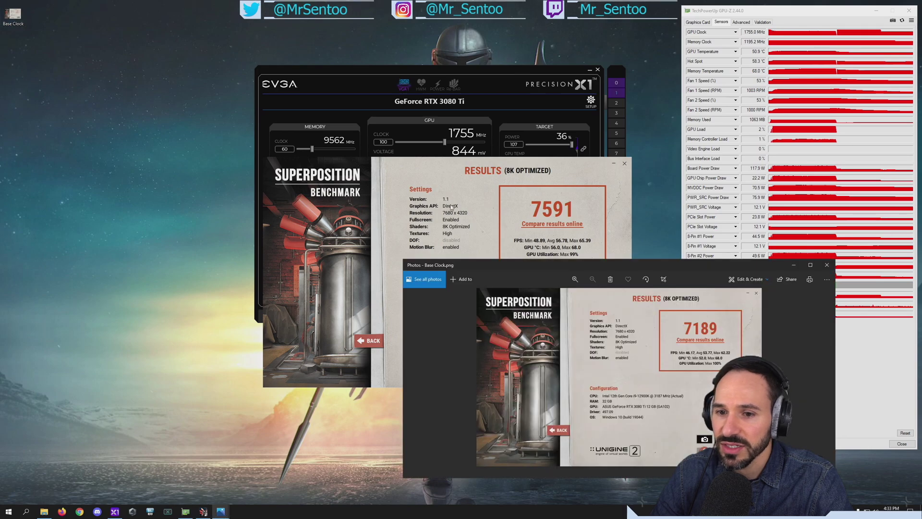
{"action": "left_click_drag", "start_coordinate": [635, 268], "coordinate": [284, 143]}
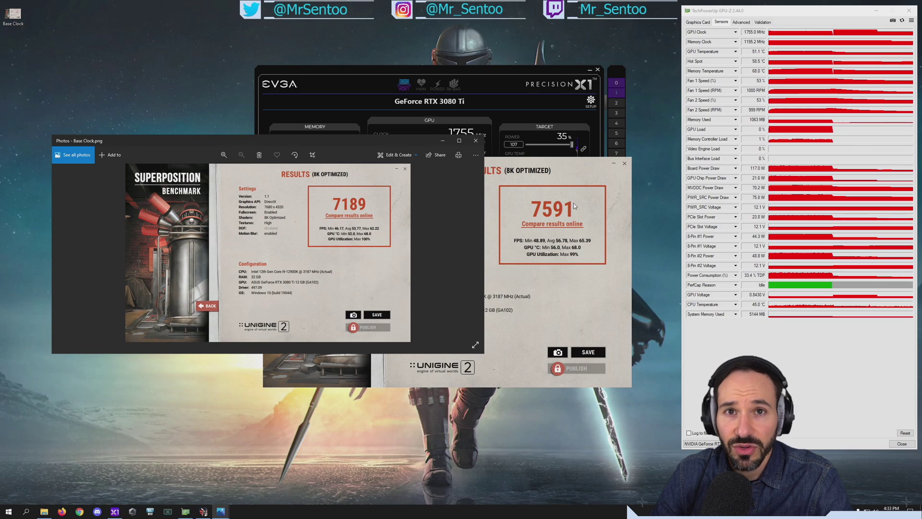
Return to Precision X1 and page from the VF Curve Tuner to the fan speed controls.
{"action": "left_click", "coordinate": [540, 73]}
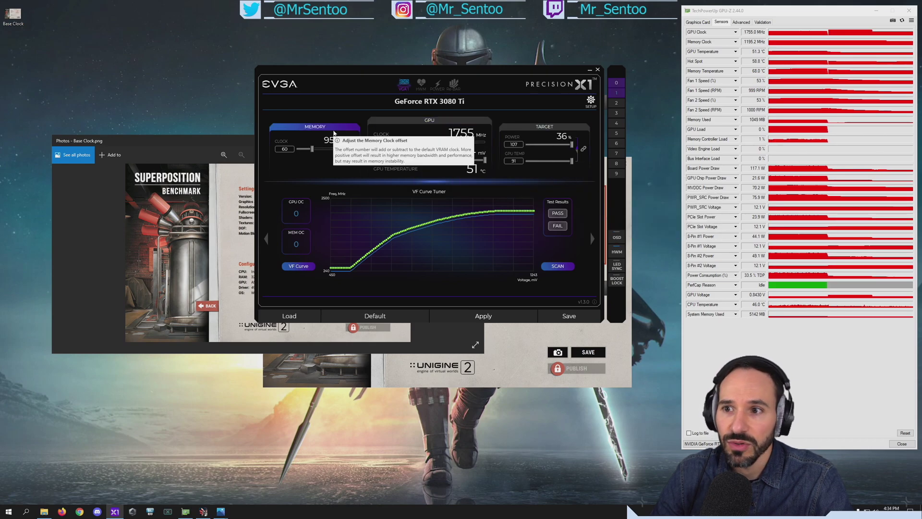
{"action": "left_click", "coordinate": [593, 239]}
{"action": "left_click", "coordinate": [592, 239]}
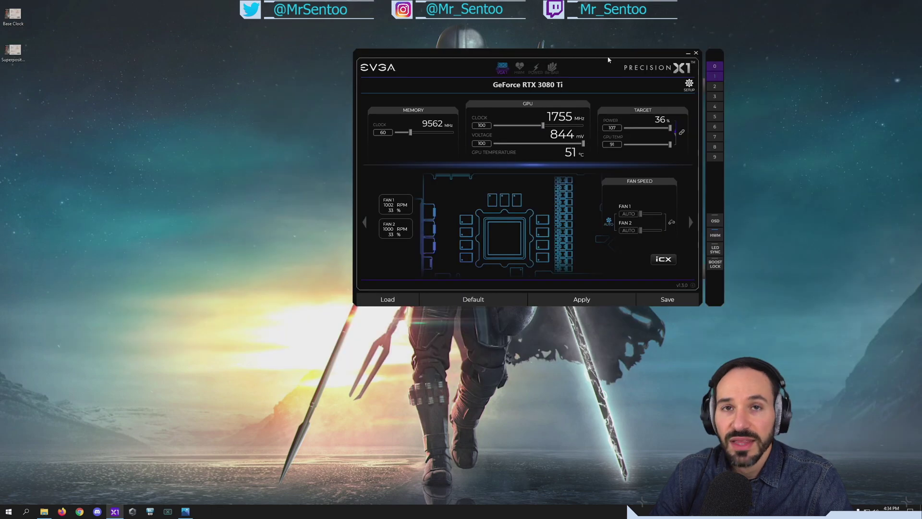